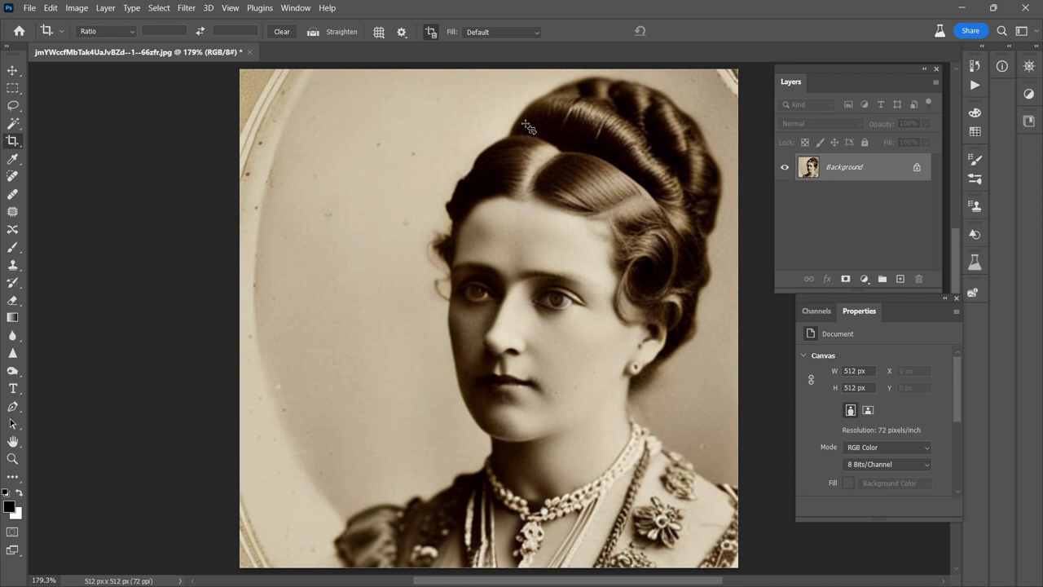
- Crop the portrait to 430 × 512 px, cutting off the oval frame on its left and extending the canvas past its right edge
click(251, 277)
drag(240, 309, 296, 308)
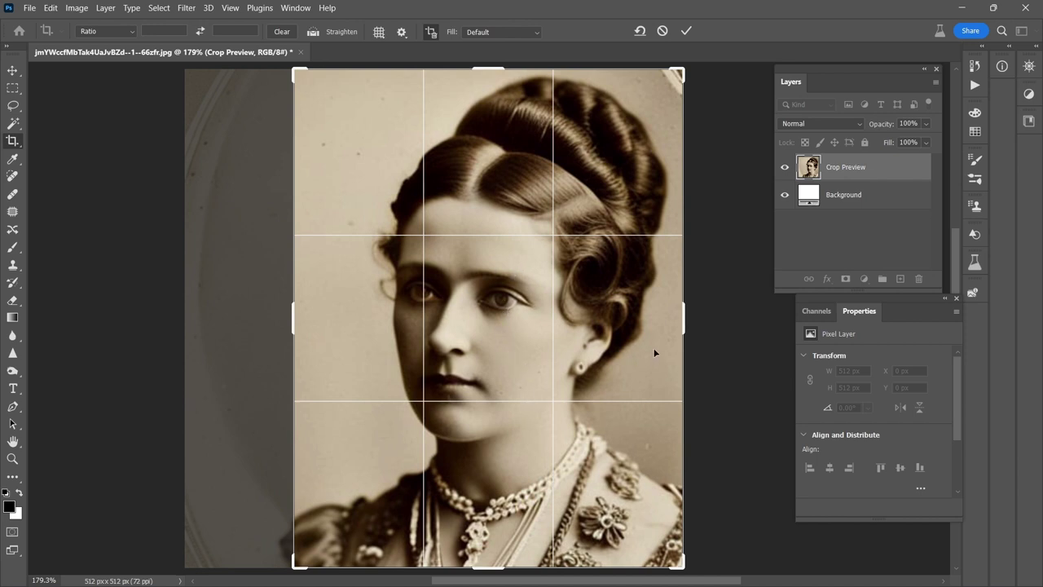
drag(684, 327, 700, 328)
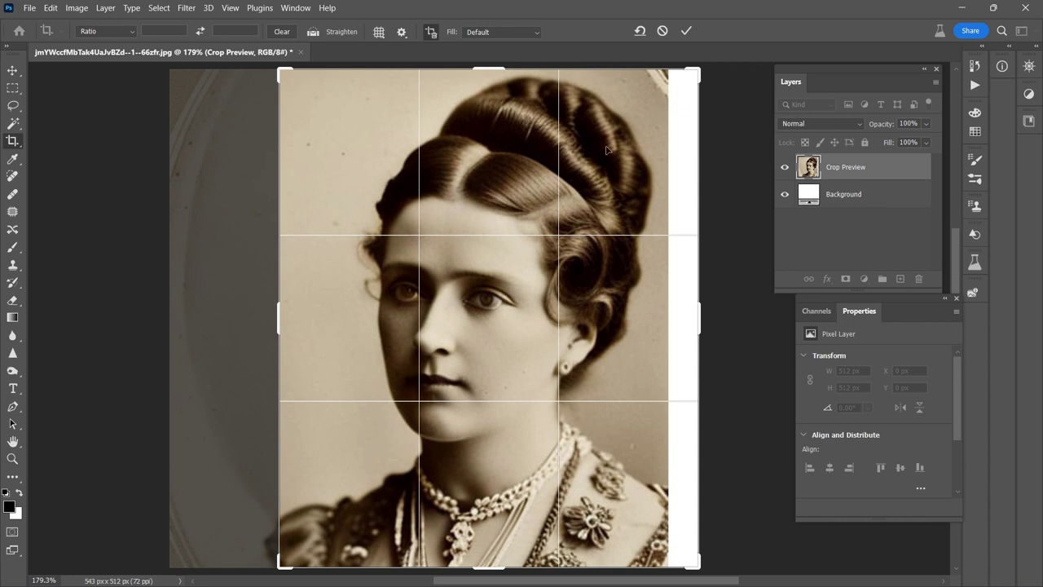
key(Return)
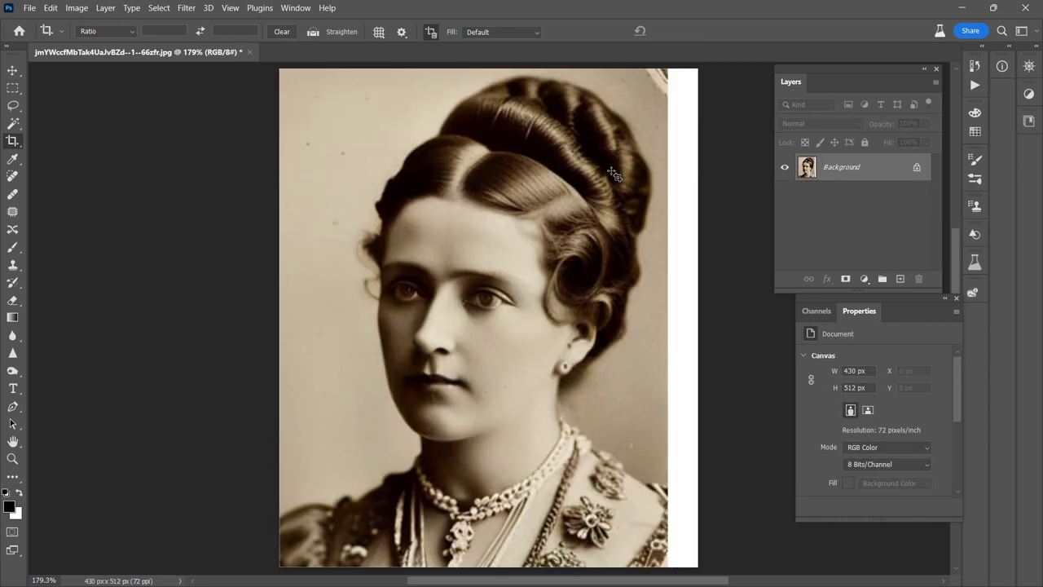
scroll(636, 206, down, 2)
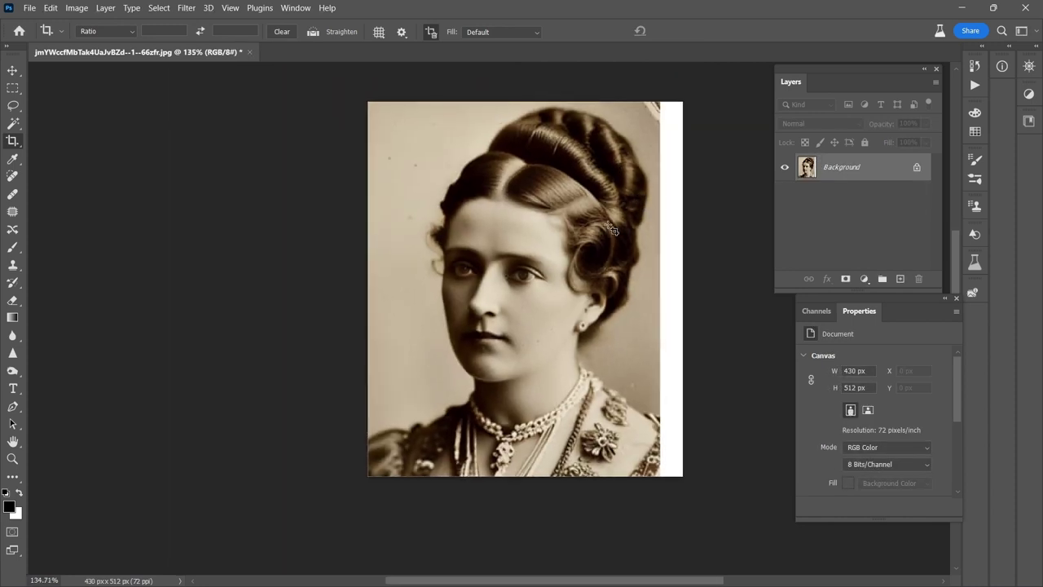
- Select the blank white strip along the photo's right edge with a slight overlap and fill it using Generative Fill without a prompt
key(m)
drag(684, 100, 654, 490)
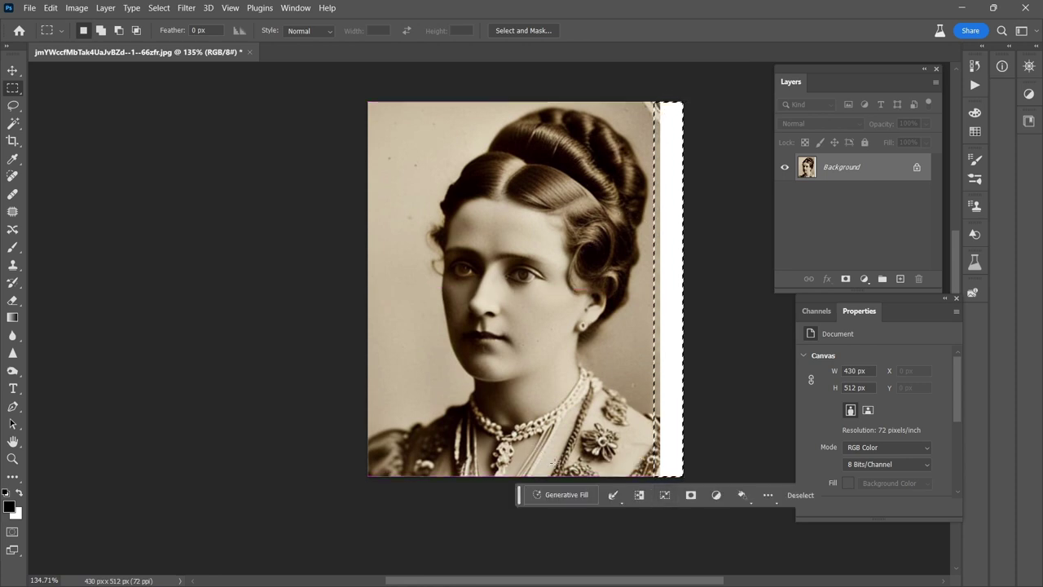
click(562, 495)
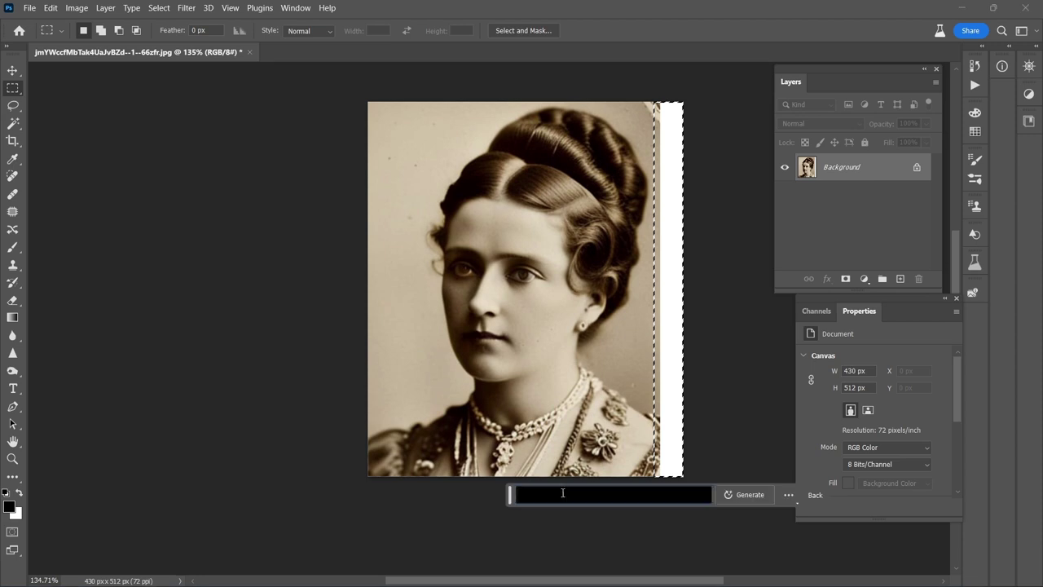
click(751, 495)
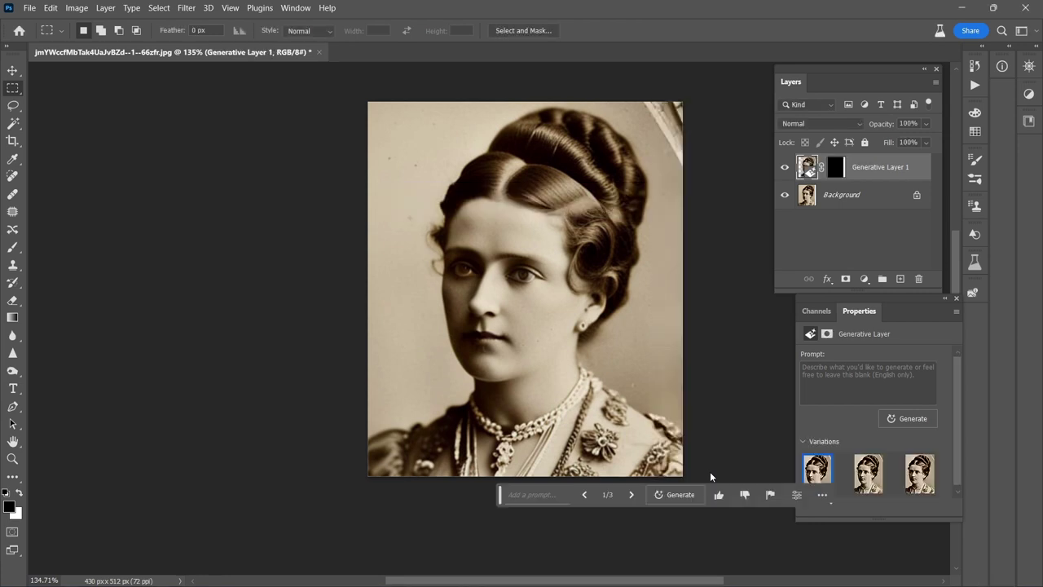
- Compare the three generated variations, keep the first one, and flatten the generative layer into the background with nothing selected
click(866, 475)
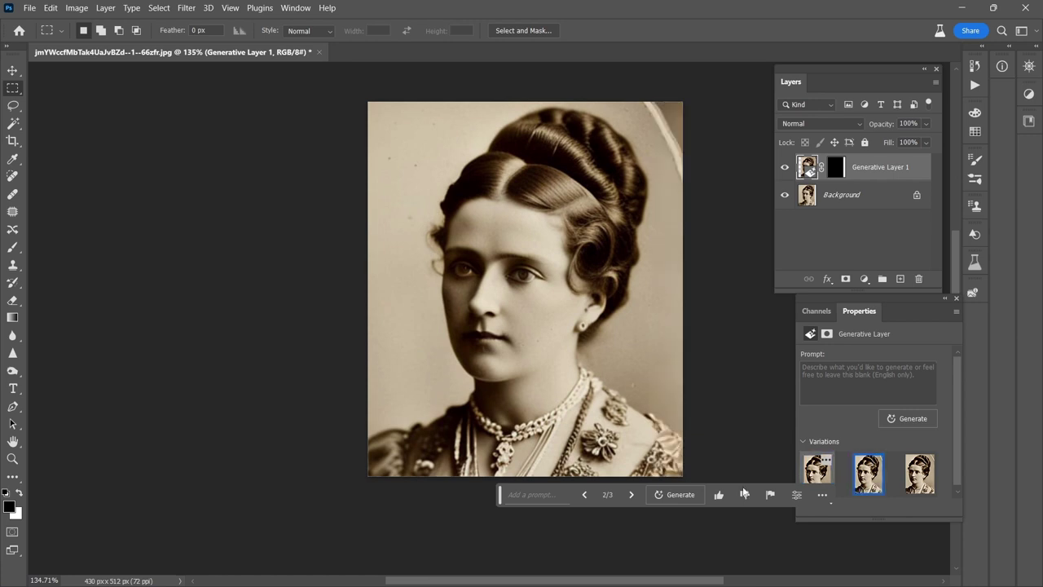
click(928, 477)
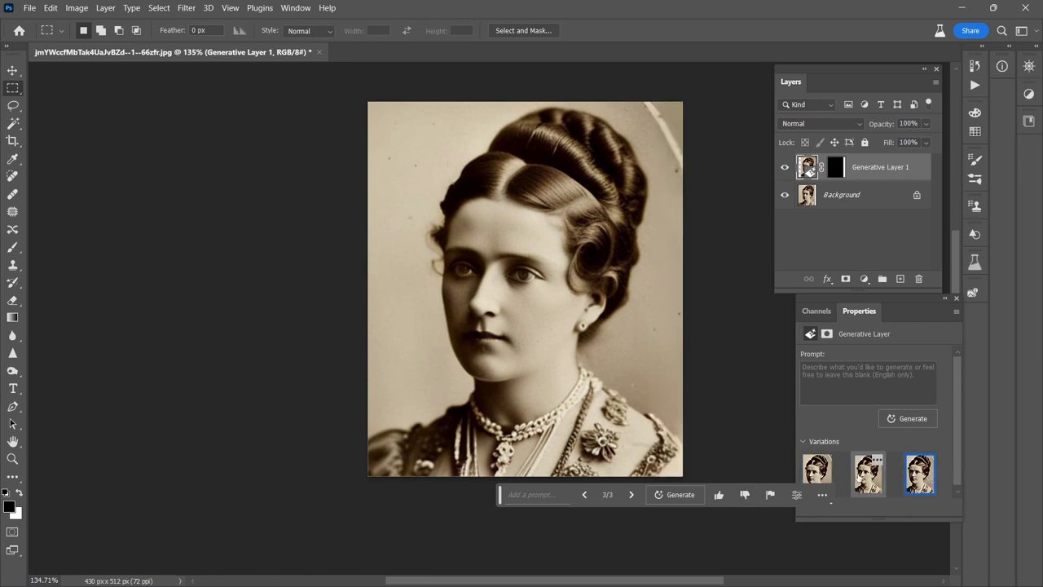
click(868, 473)
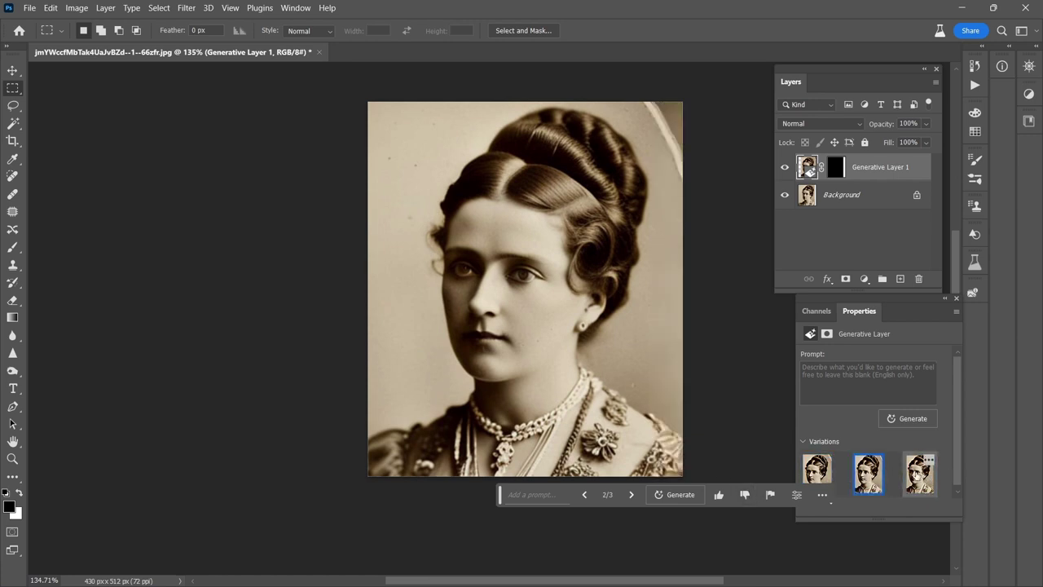
click(920, 475)
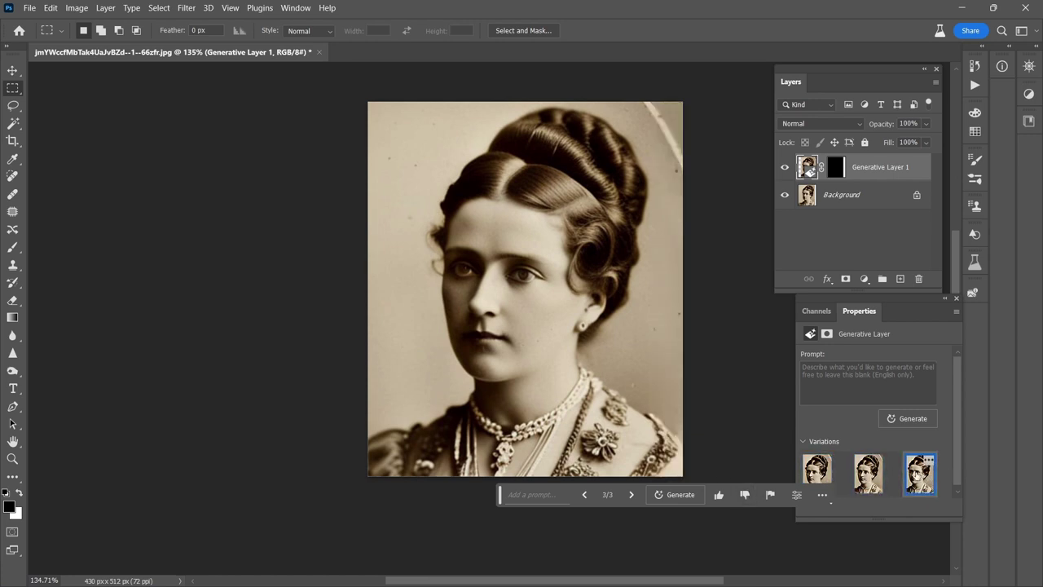
click(825, 474)
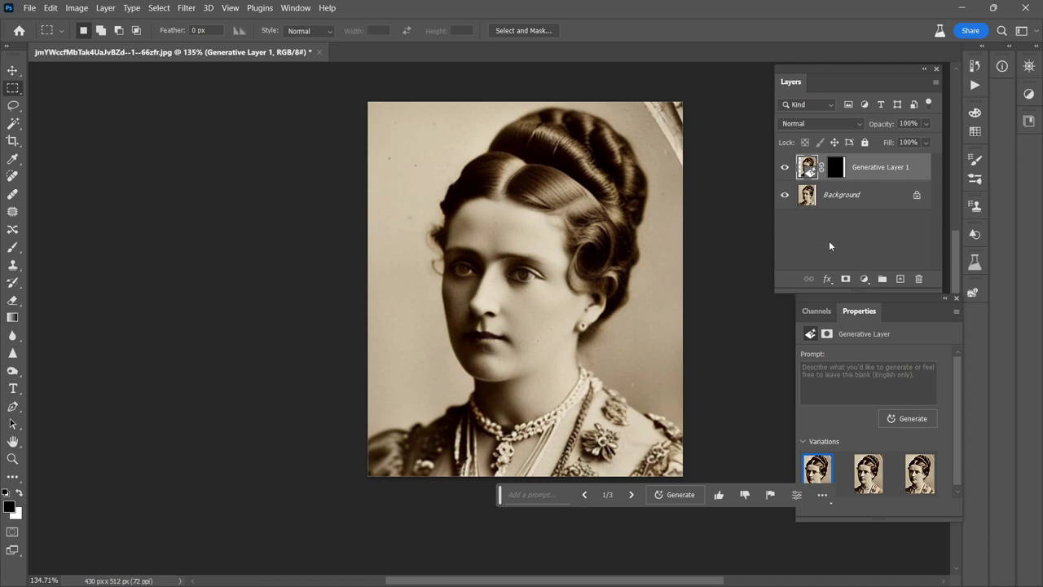
key(Delete)
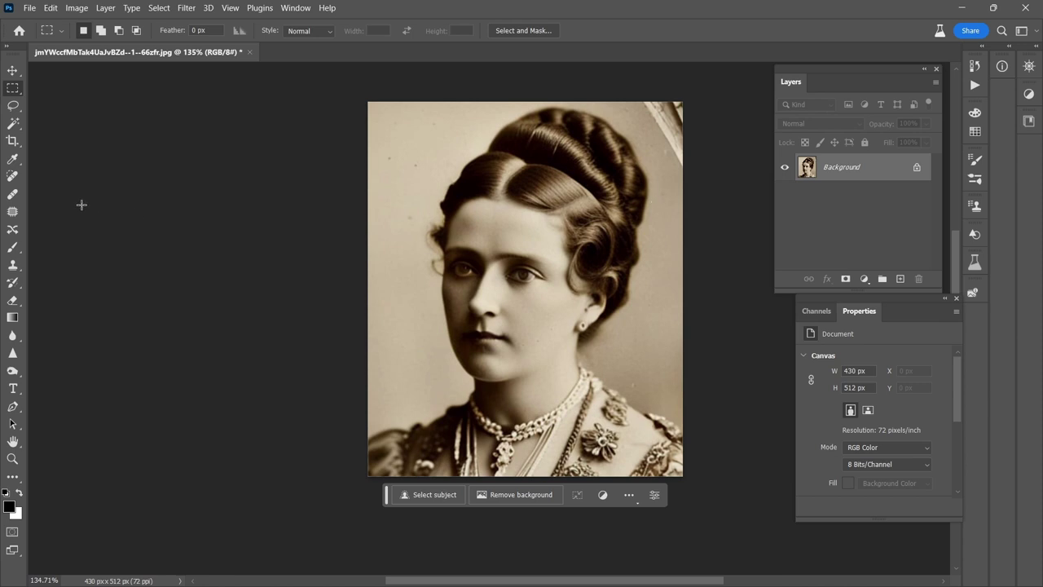
- Remove the leftover frame fragment from the photo's upper-right corner with the Spot Healing Brush at size 175
key(j)
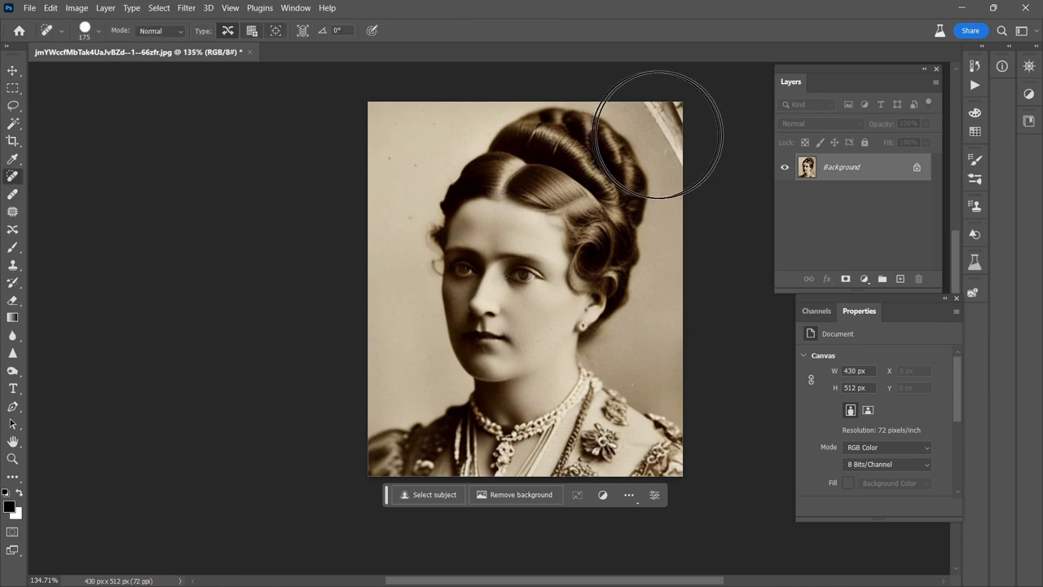
click(700, 116)
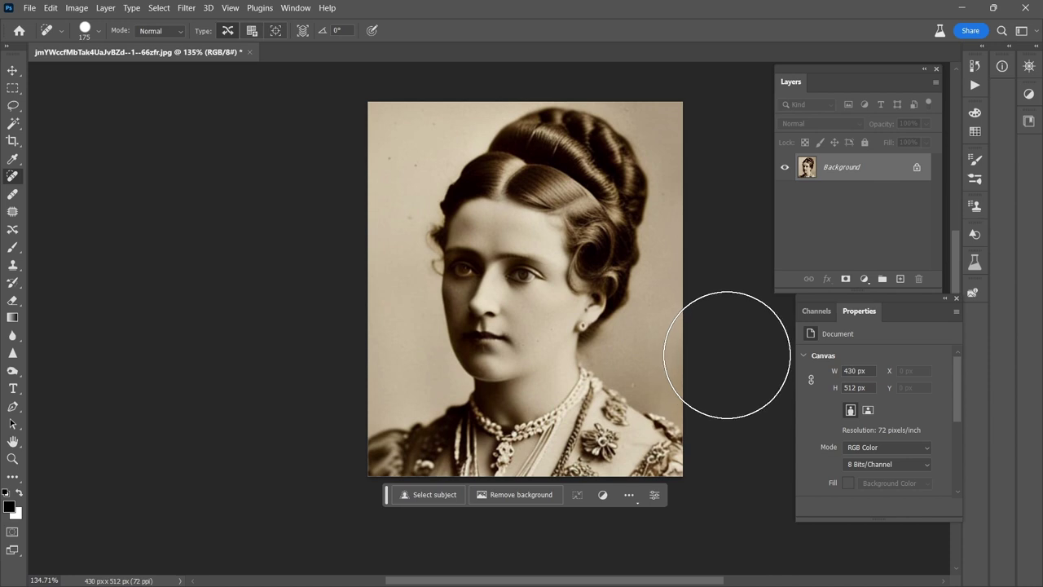
scroll(727, 355, up, 3)
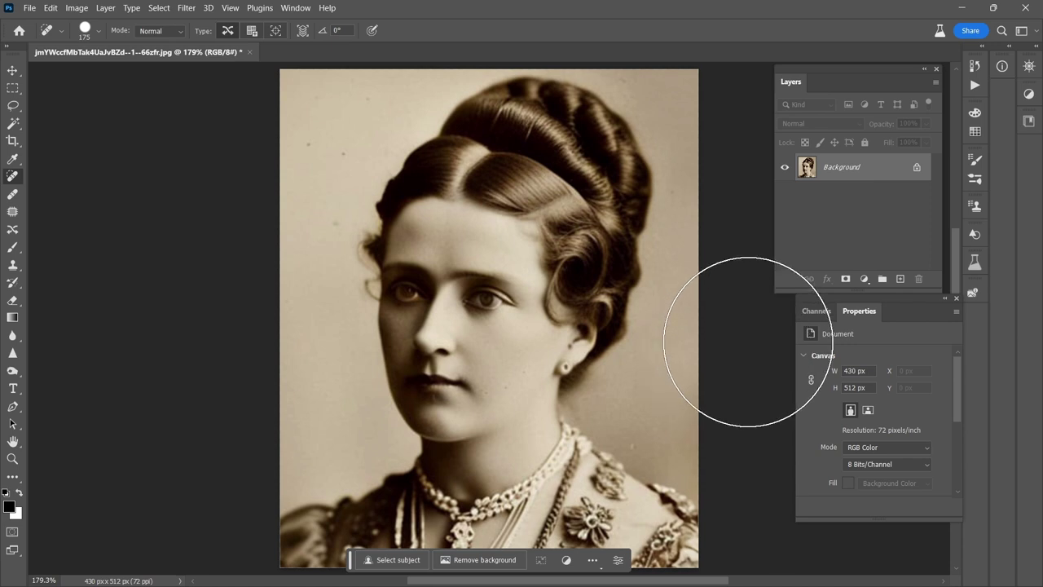
key(m)
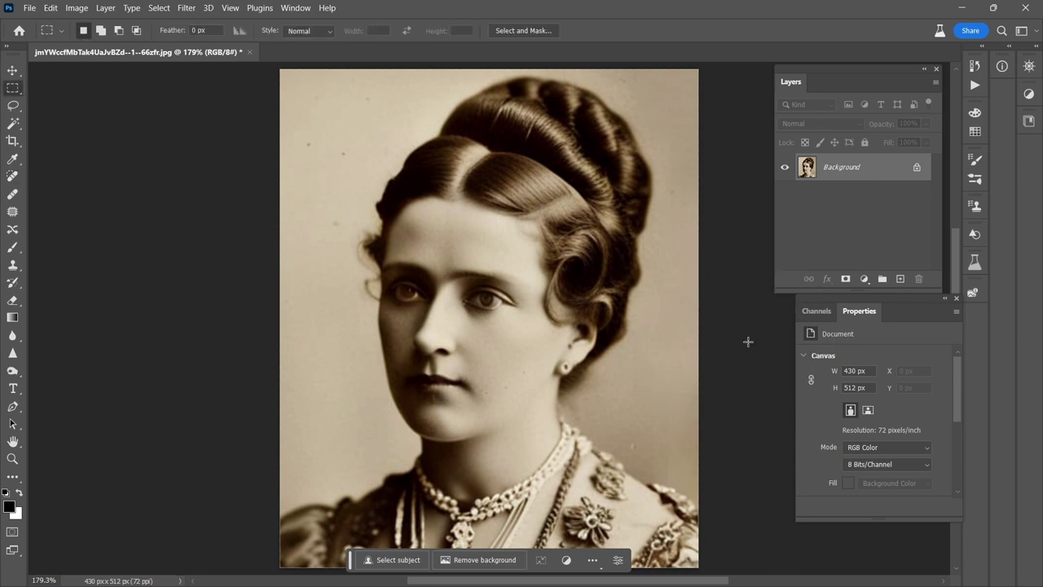
- Start a Shadows/Highlights adjustment with the shadows amount at 27%, tone at 41% and radius at 49 px
click(77, 11)
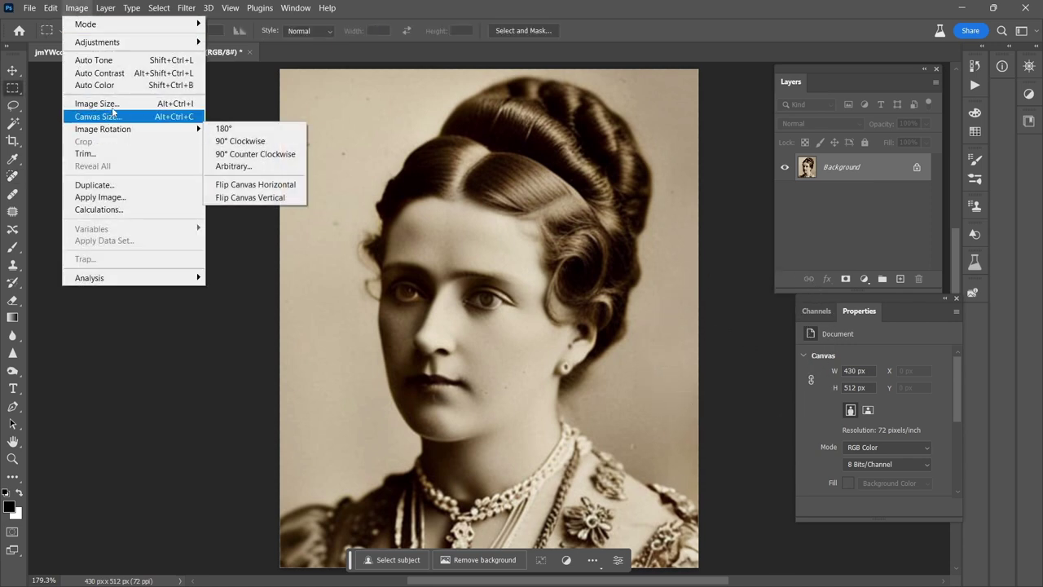
mouse_move(127, 42)
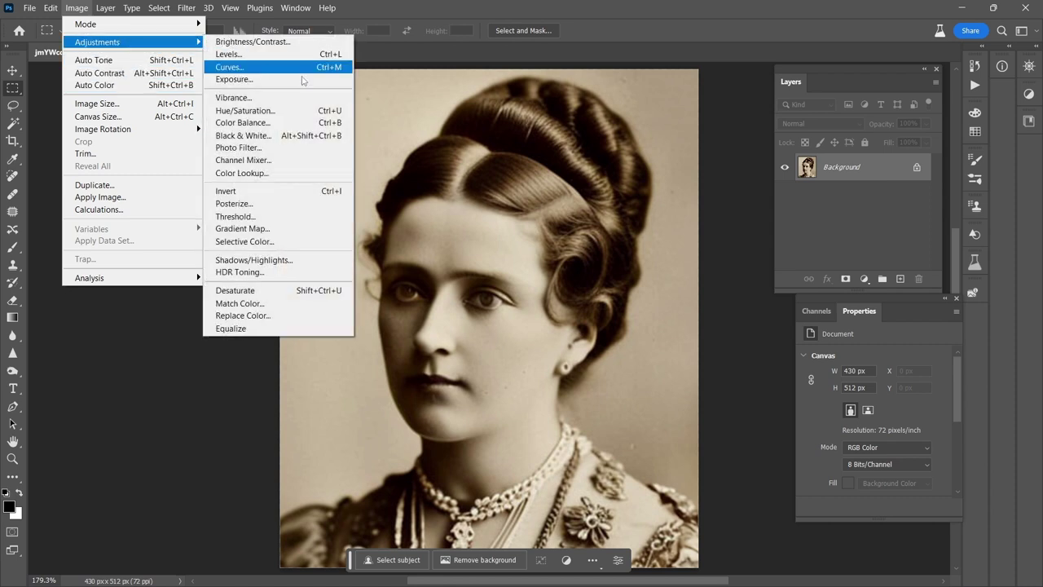
click(280, 261)
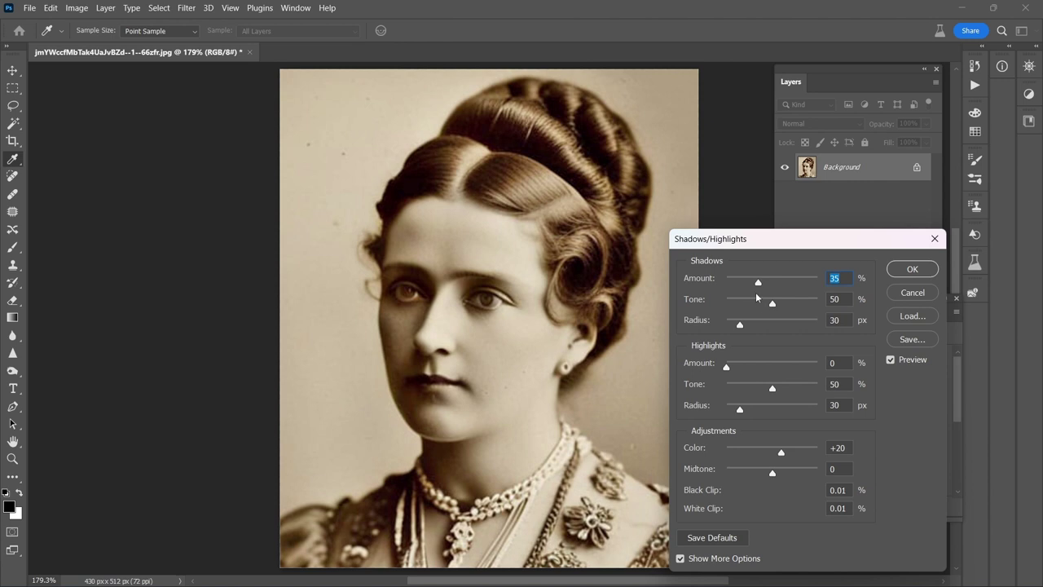
drag(758, 282, 752, 285)
click(757, 304)
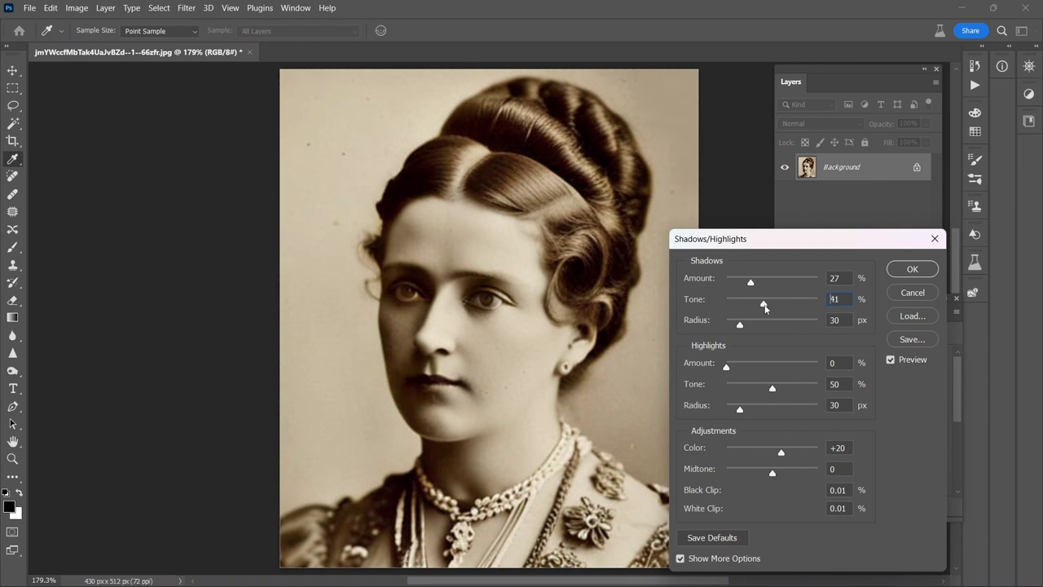
drag(745, 325, 749, 329)
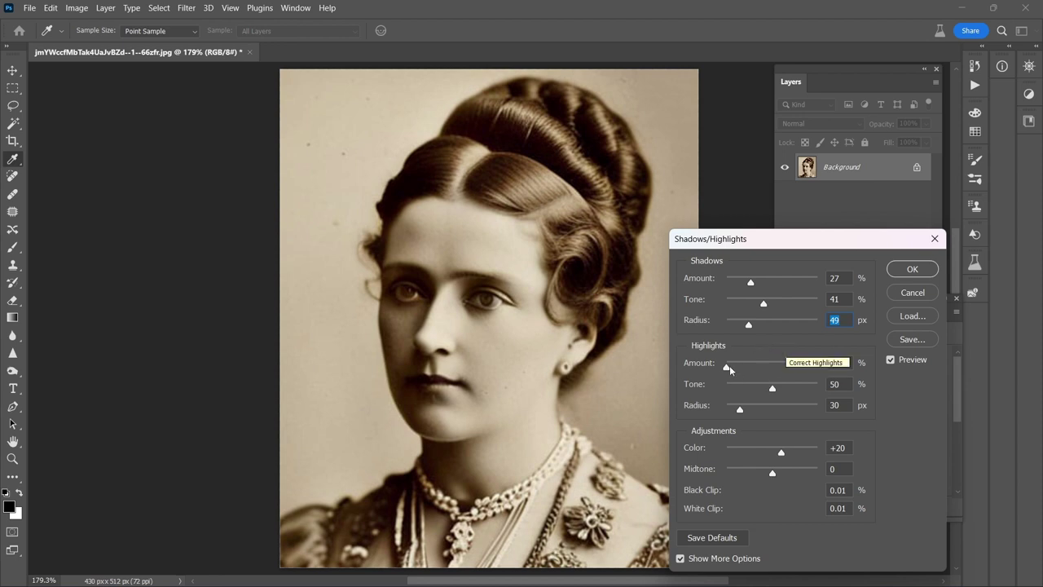
- Set the highlights amount to 7% and tone to 30%, and compare the adjustment with the unadjusted photo
drag(729, 365, 737, 368)
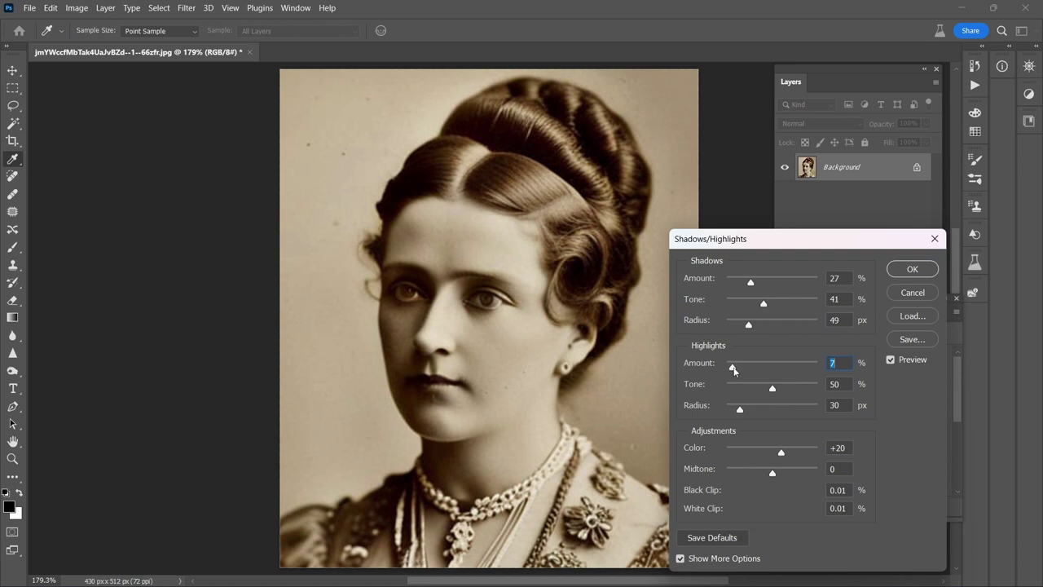
drag(770, 389, 755, 387)
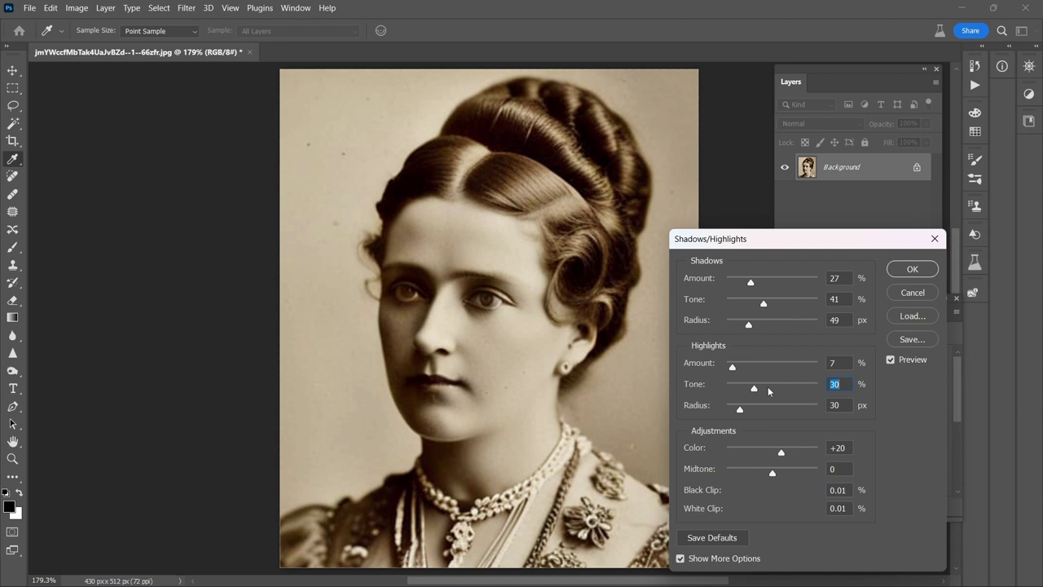
click(889, 359)
click(891, 360)
- Refine the shadows to an amount of 25% and a tone of 59%, compare before and after, and apply the adjustment
drag(750, 288, 781, 305)
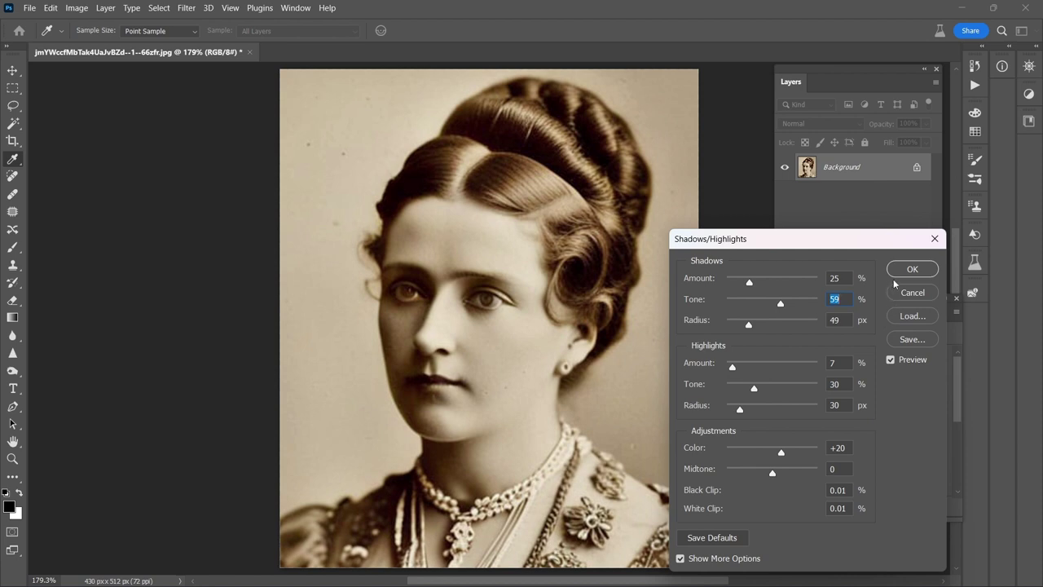
click(902, 357)
click(901, 357)
click(914, 270)
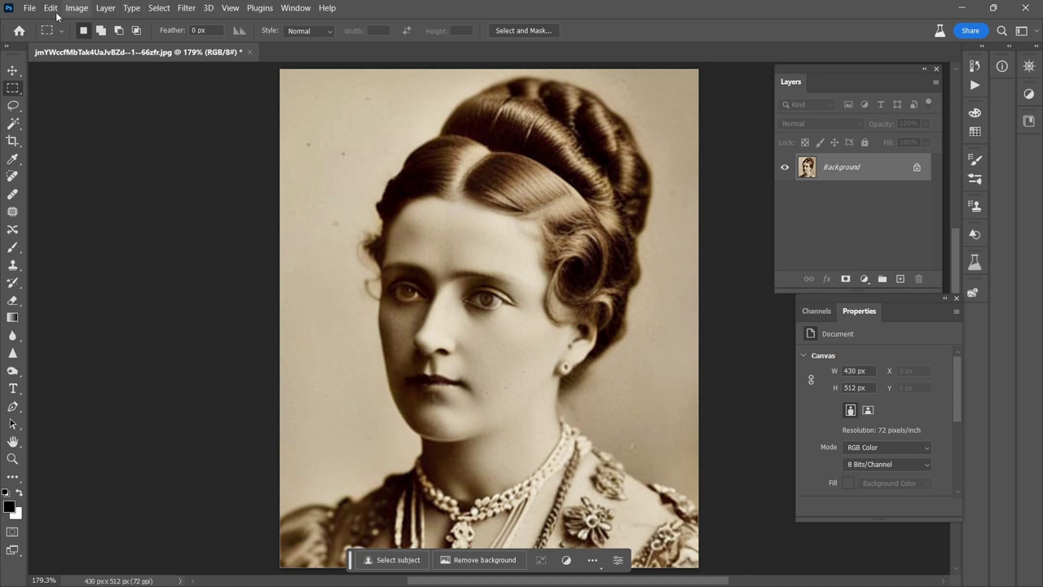
- Quick-export the photo as a PNG to the Downloads folder, keeping the name jmYWccfMbTak4UaJvBZd--1--66zfr
click(30, 8)
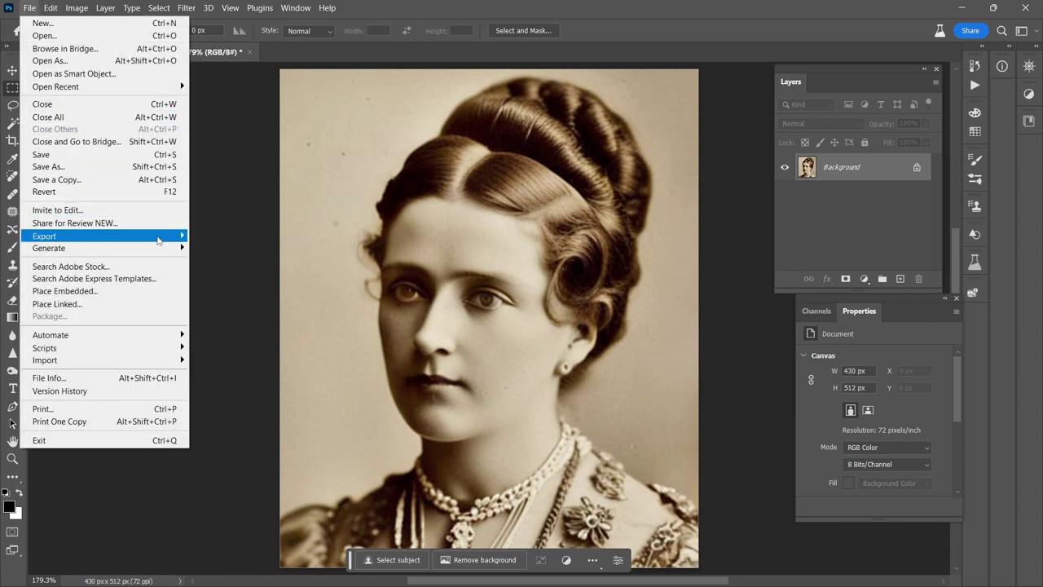
mouse_move(122, 236)
click(243, 238)
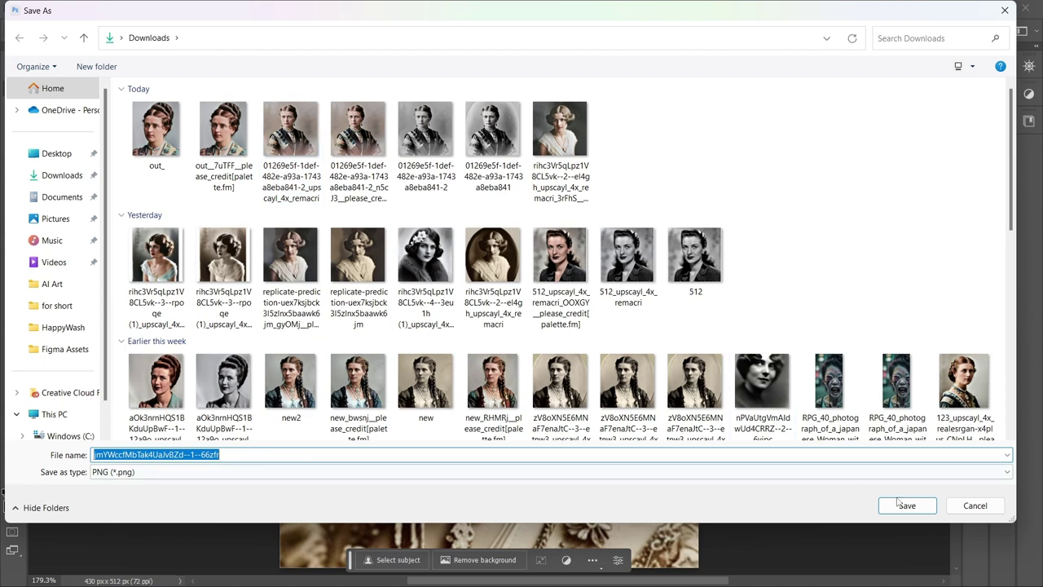
click(905, 507)
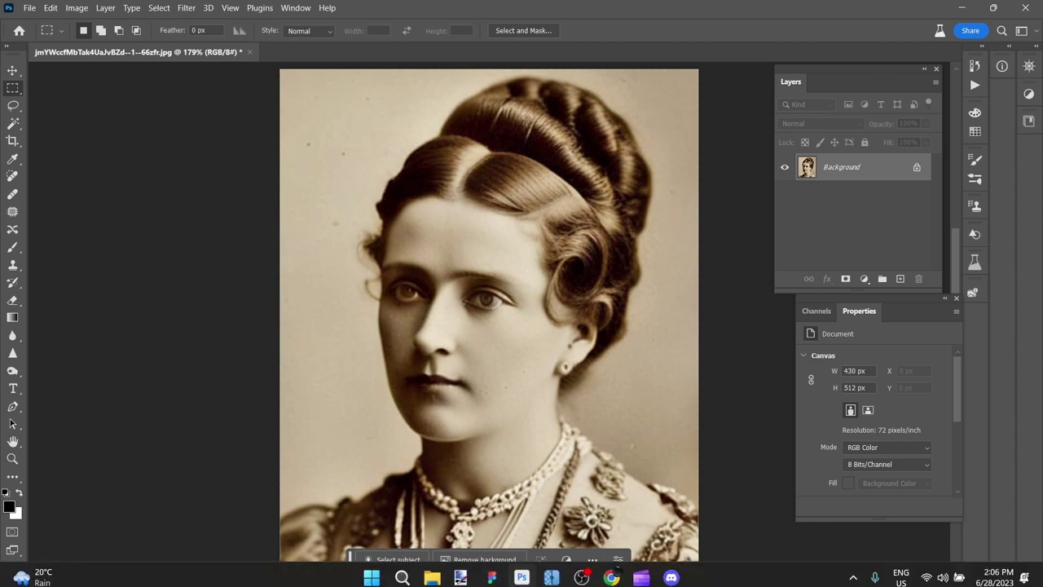
- Switch to the GFPGAN page on Replicate in Chrome and load jmYWccfMbTak4UaJvBZd--1--66zfr.png from Downloads as the input image
click(611, 571)
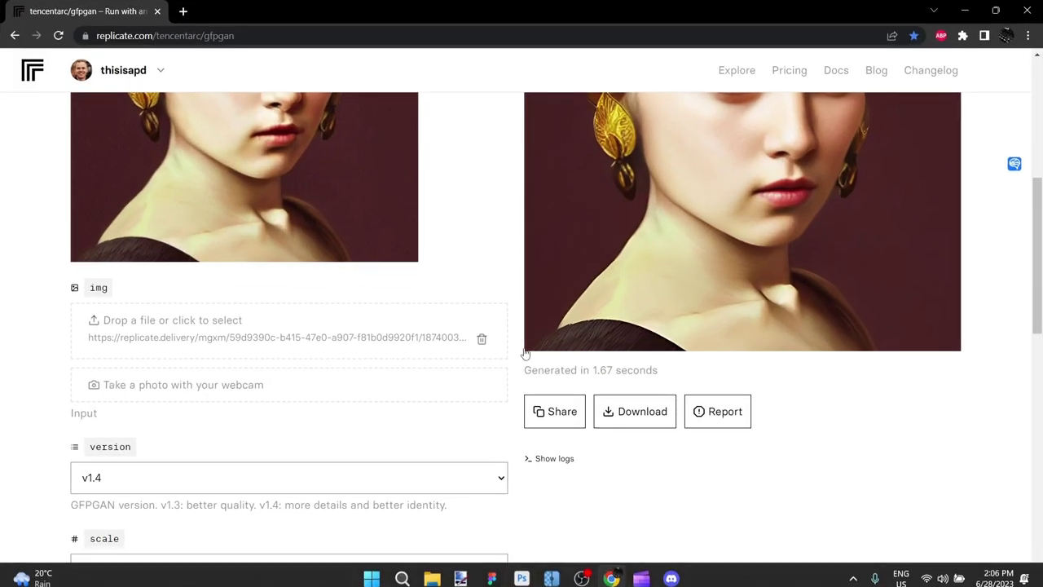
scroll(443, 342, up, 5)
scroll(443, 343, up, 1)
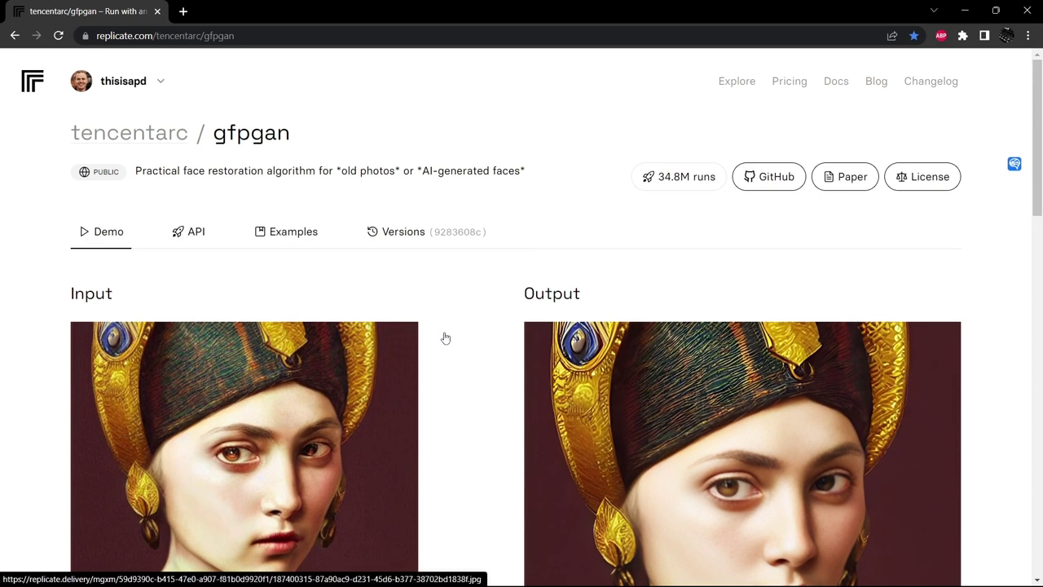
scroll(447, 339, down, 3)
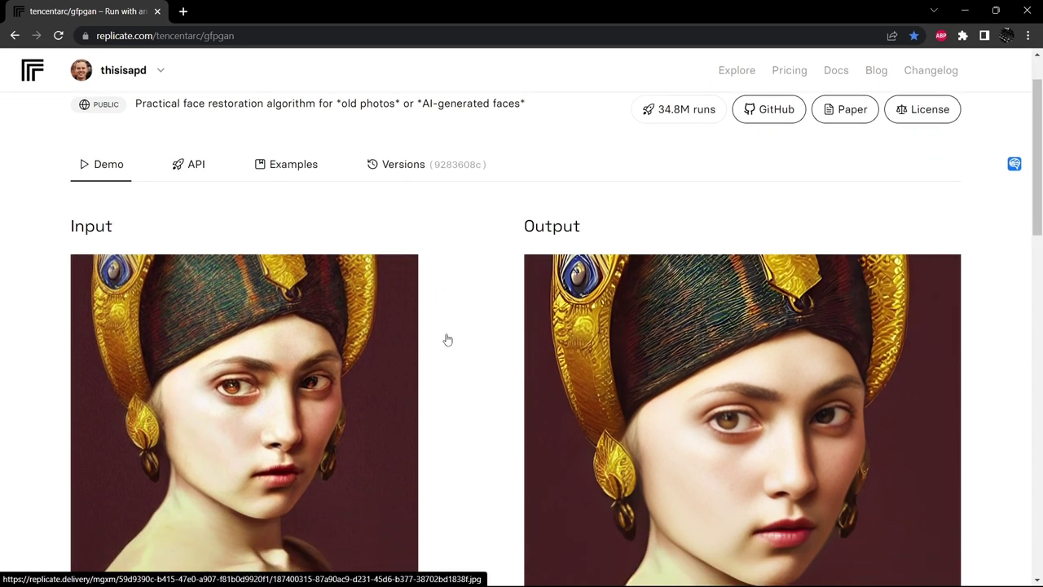
scroll(448, 339, down, 1)
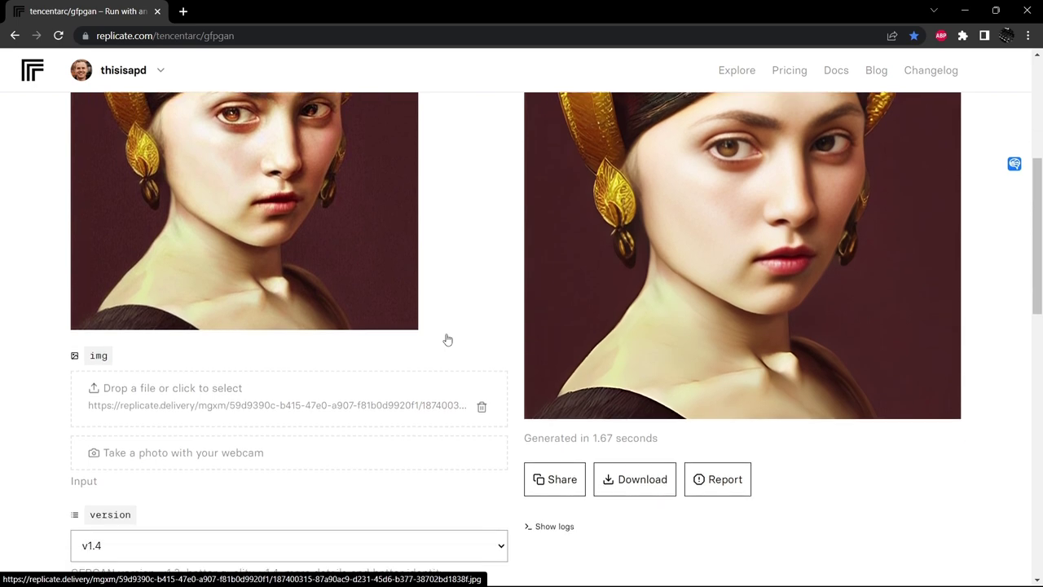
click(354, 408)
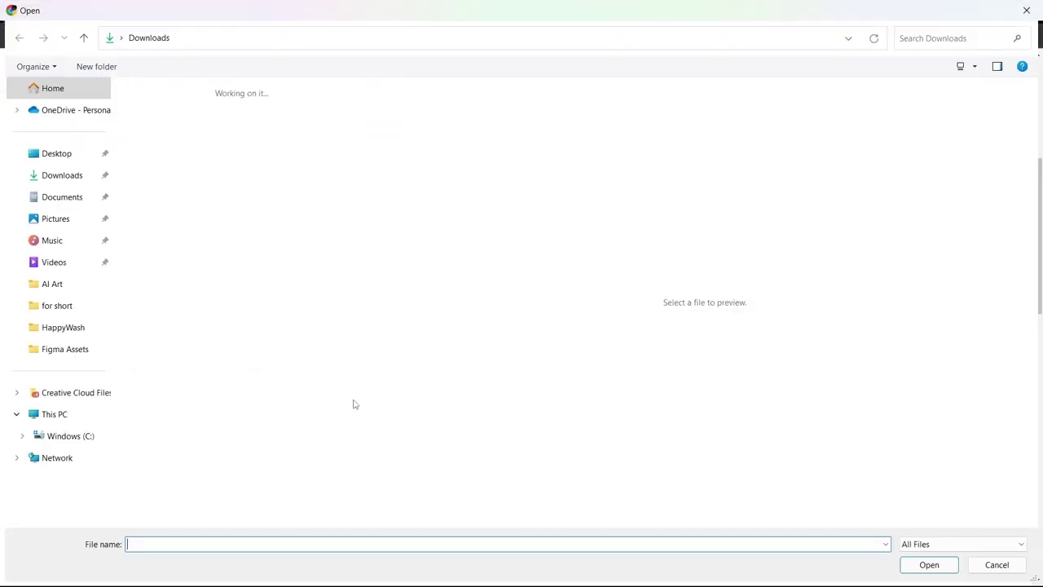
click(179, 159)
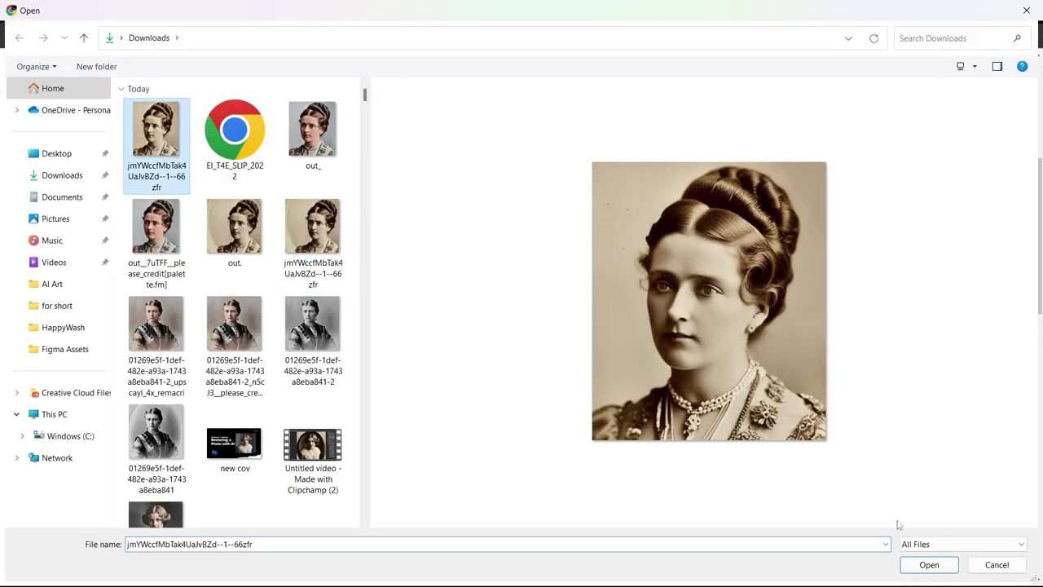
click(928, 564)
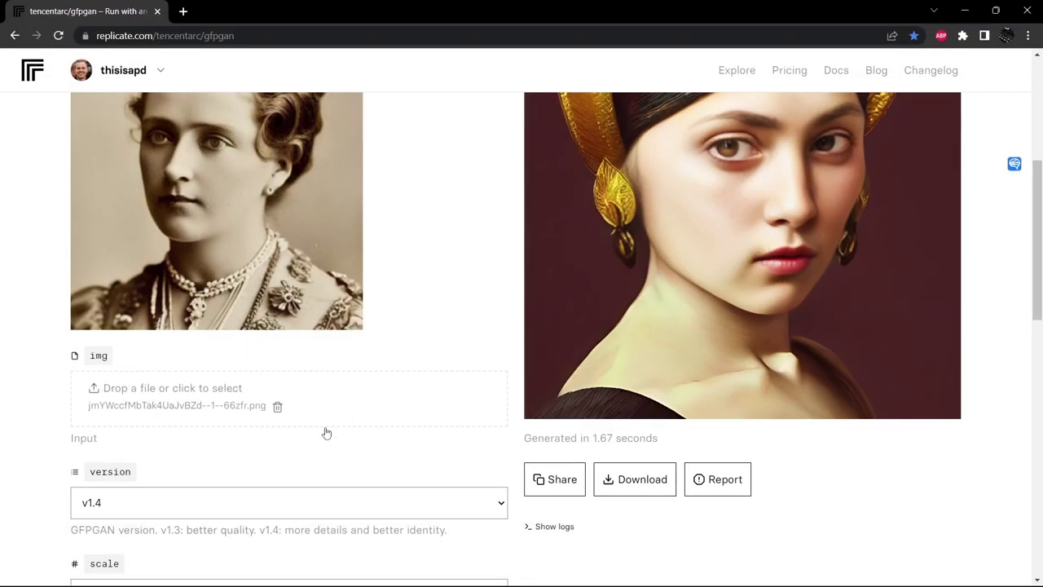
- Run the GFPGAN restoration on the portrait with version v1.4 and a rescaling factor of 2
scroll(274, 456, down, 2)
click(235, 380)
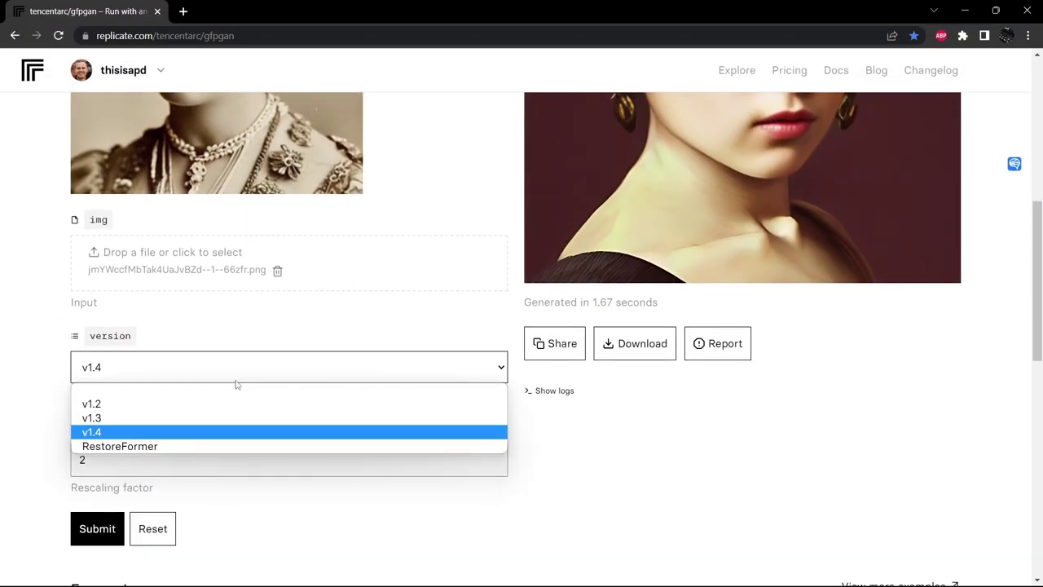
click(542, 492)
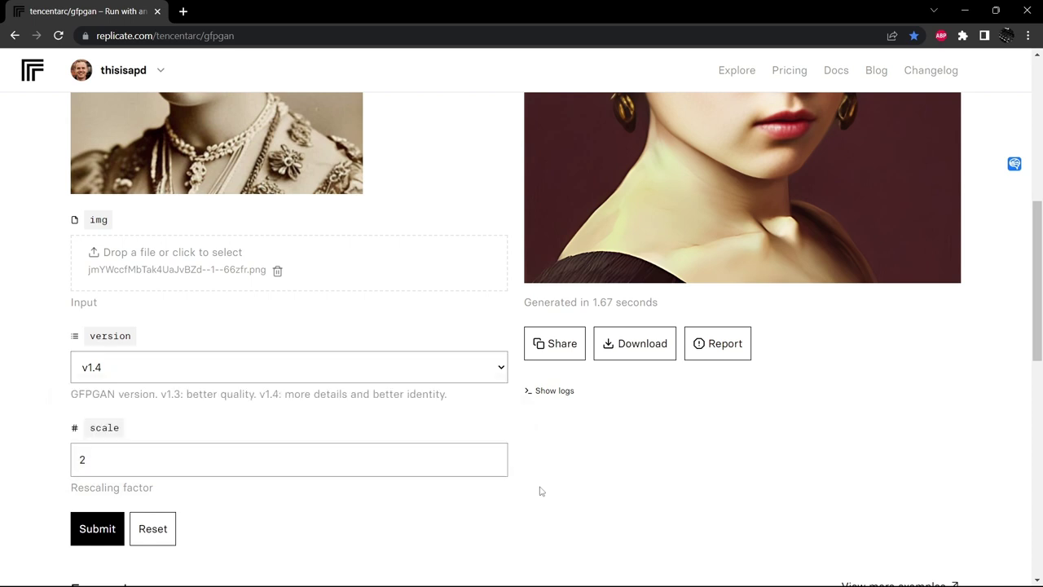
click(120, 462)
drag(120, 462, 33, 450)
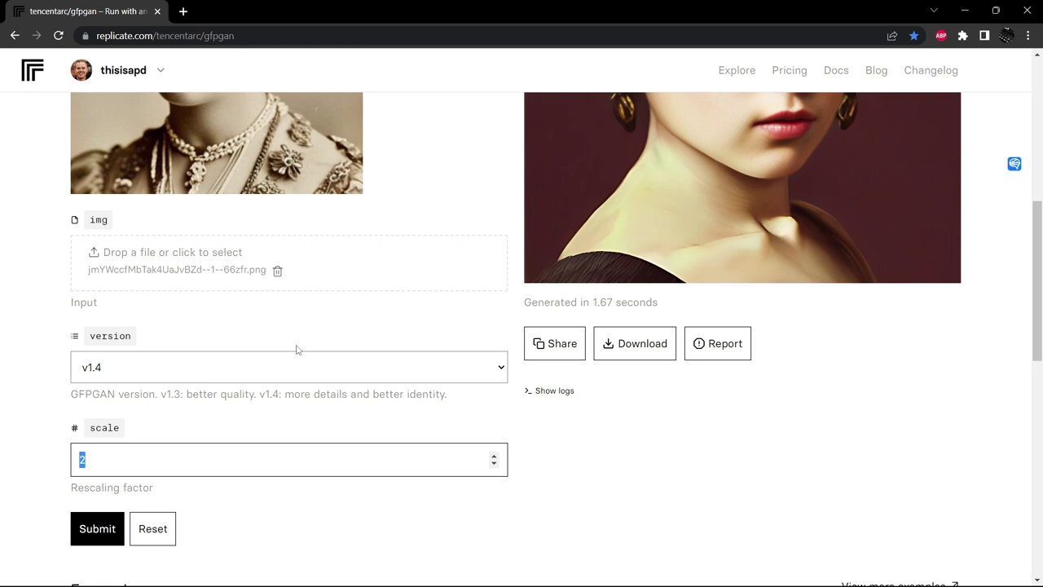
text(4)
click(100, 530)
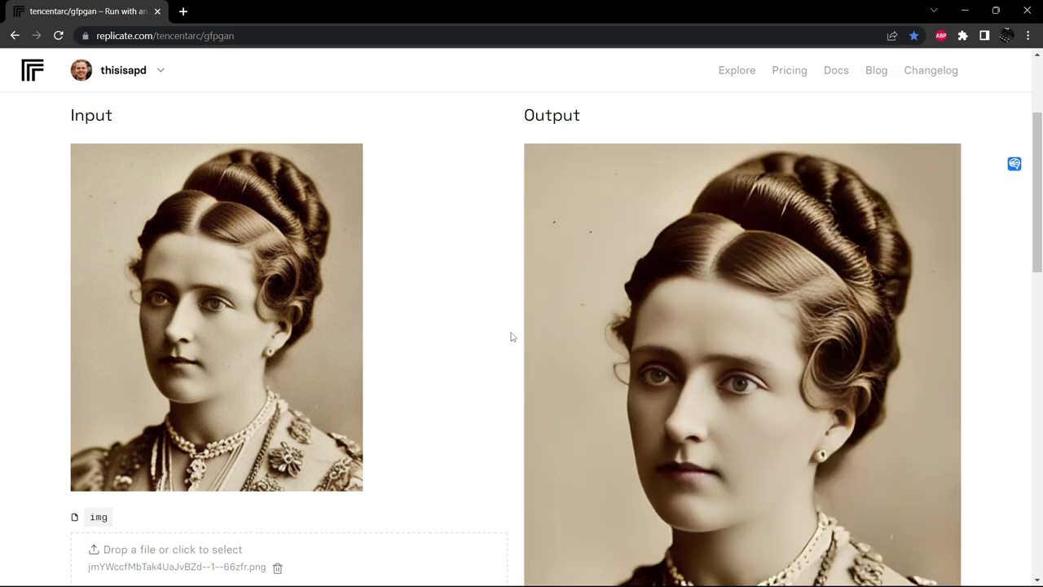
- Open the restored output image on its own page and inspect the face, hair and clothing up close
scroll(571, 330, down, 2)
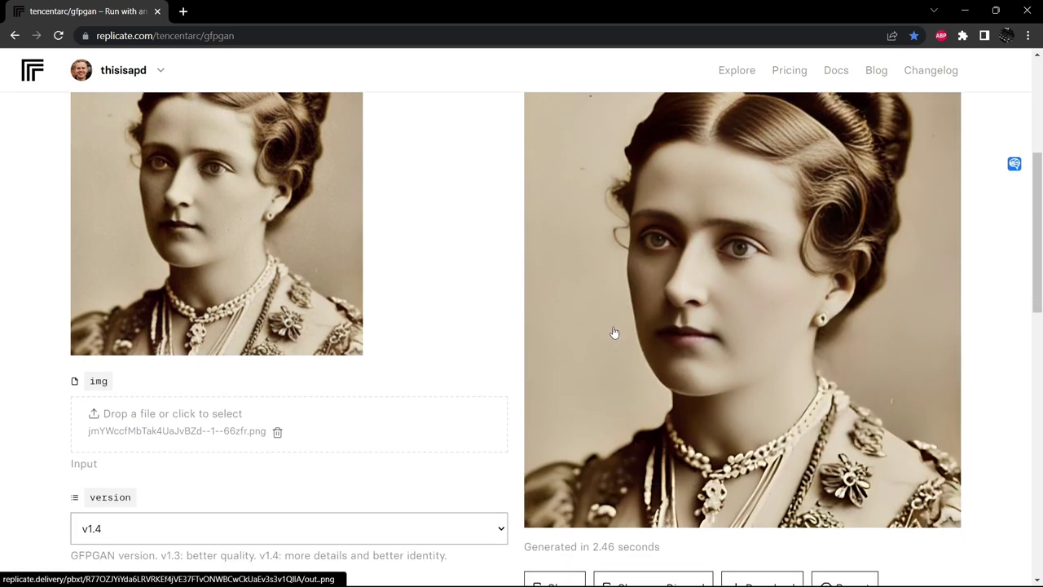
scroll(623, 347, down, 5)
click(649, 313)
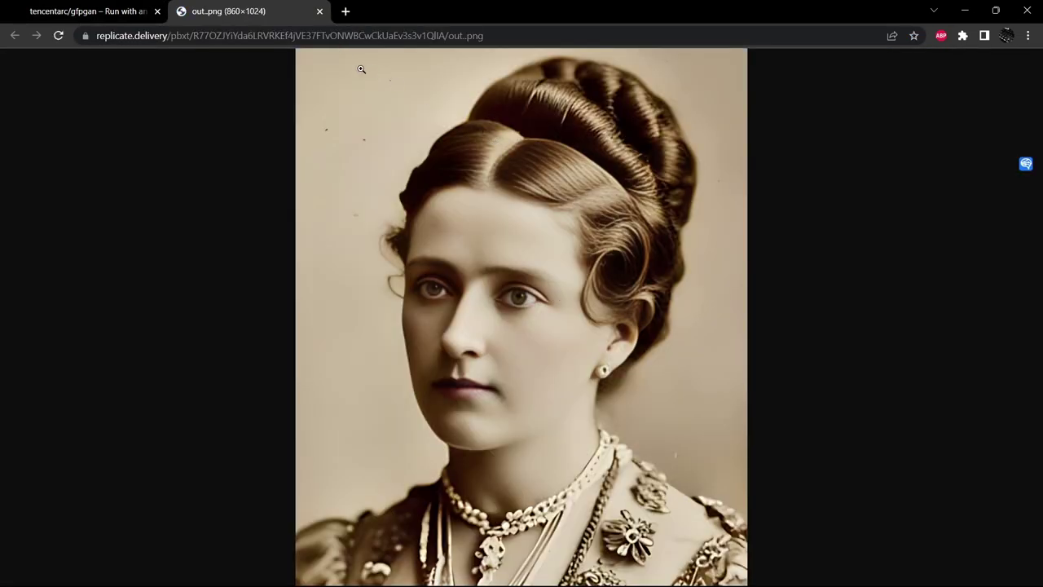
click(495, 294)
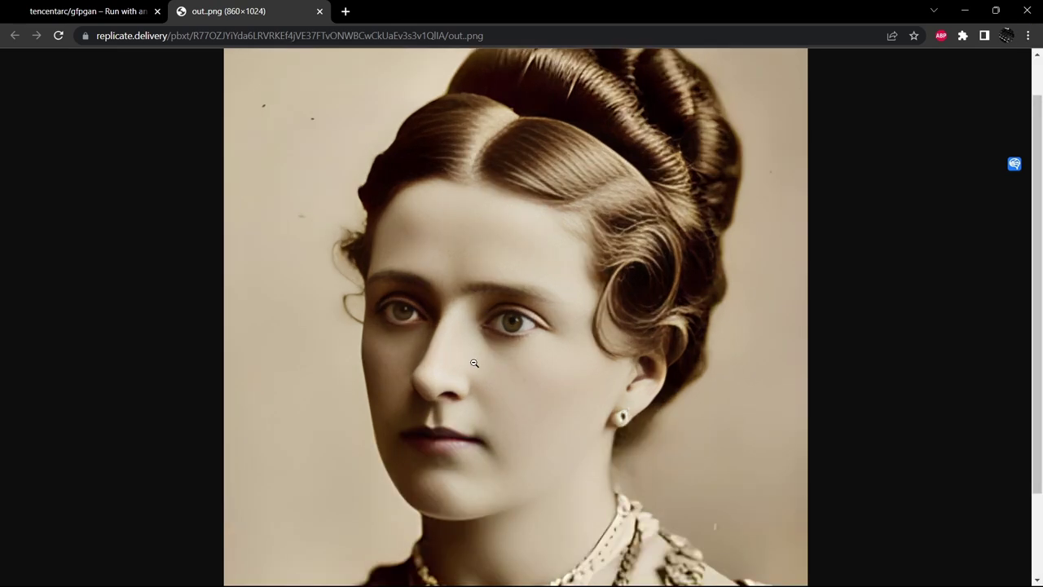
scroll(476, 360, down, 2)
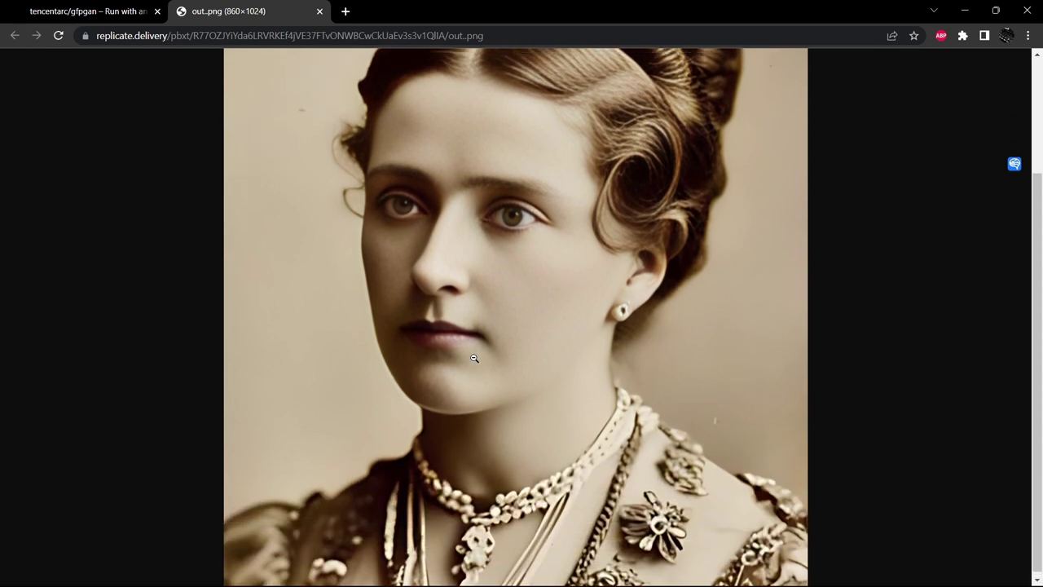
scroll(472, 356, up, 3)
key(alt)
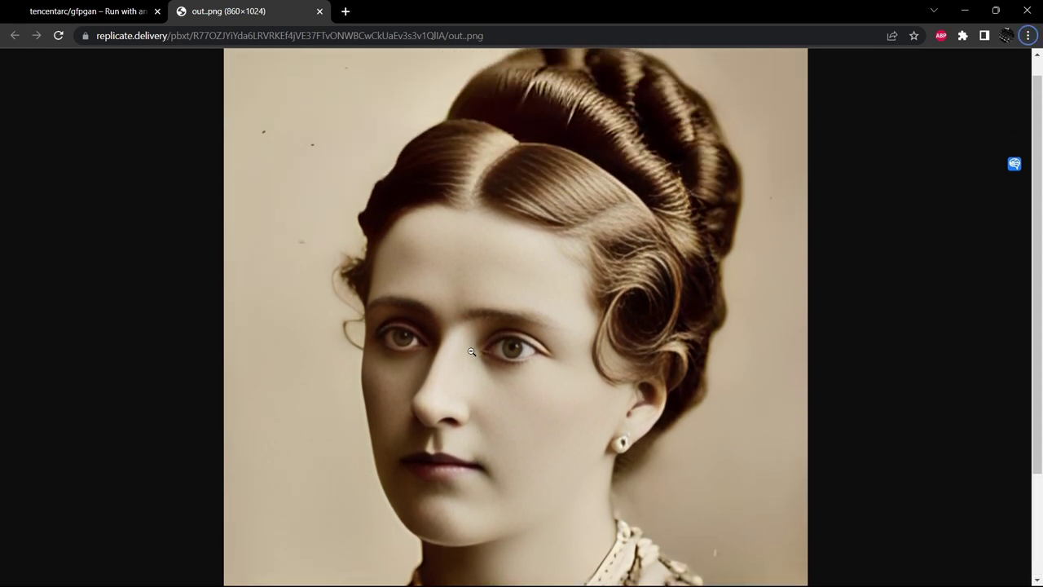
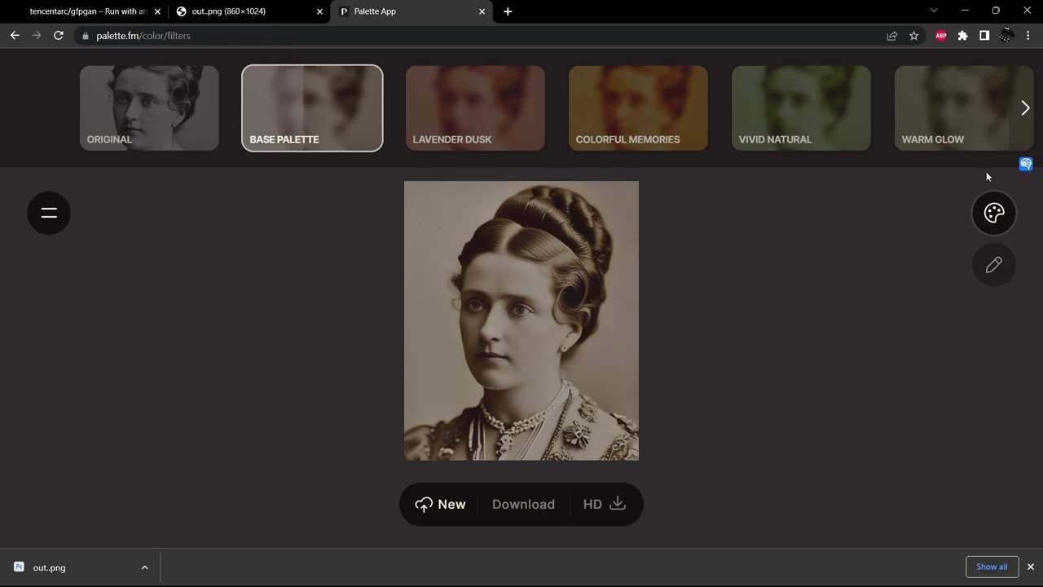
- Browse through all the Palette color filters and apply Ambient Historic to the portrait
click(1037, 111)
click(1036, 111)
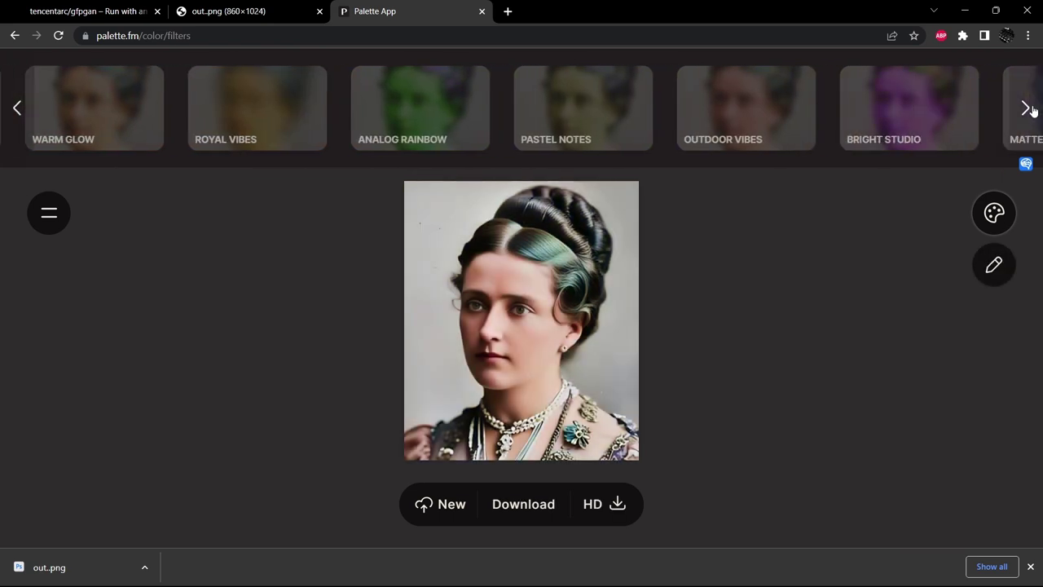
click(1034, 111)
click(1030, 111)
click(1028, 110)
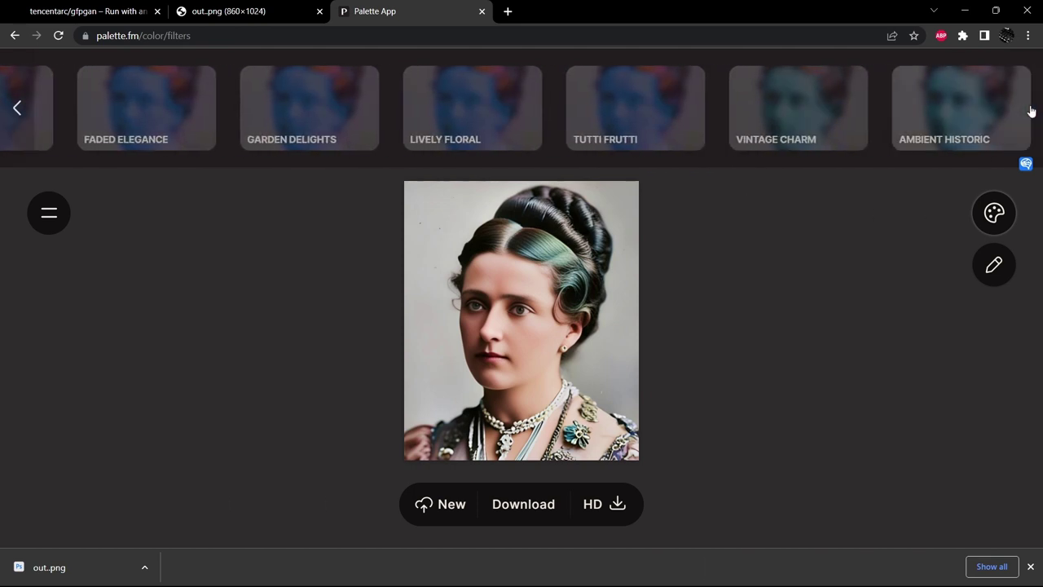
click(1029, 110)
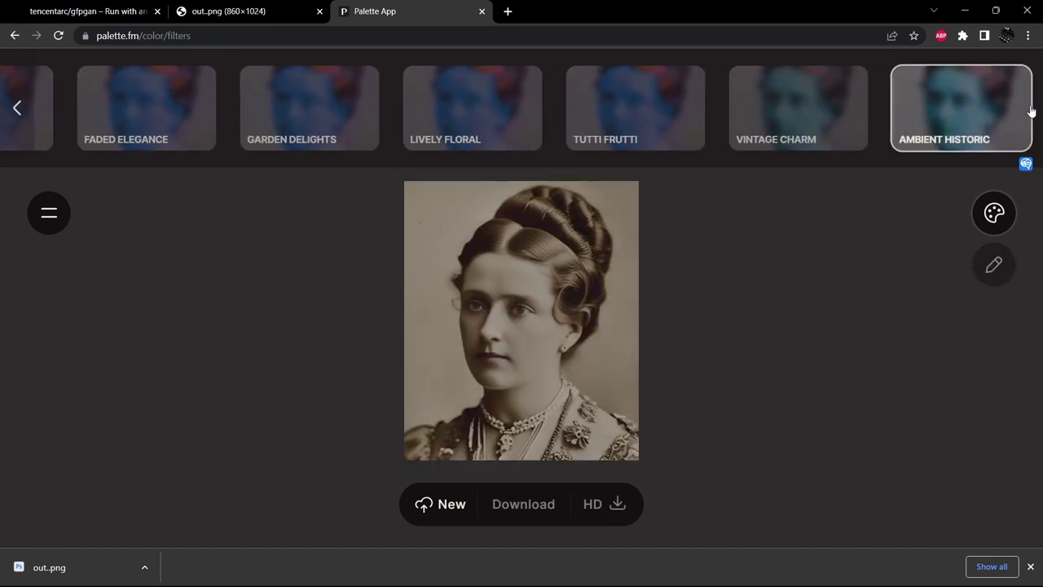
- Compare the Vintage Charm and Ambient Historic filters on the portrait, finishing on Vintage Charm
click(790, 111)
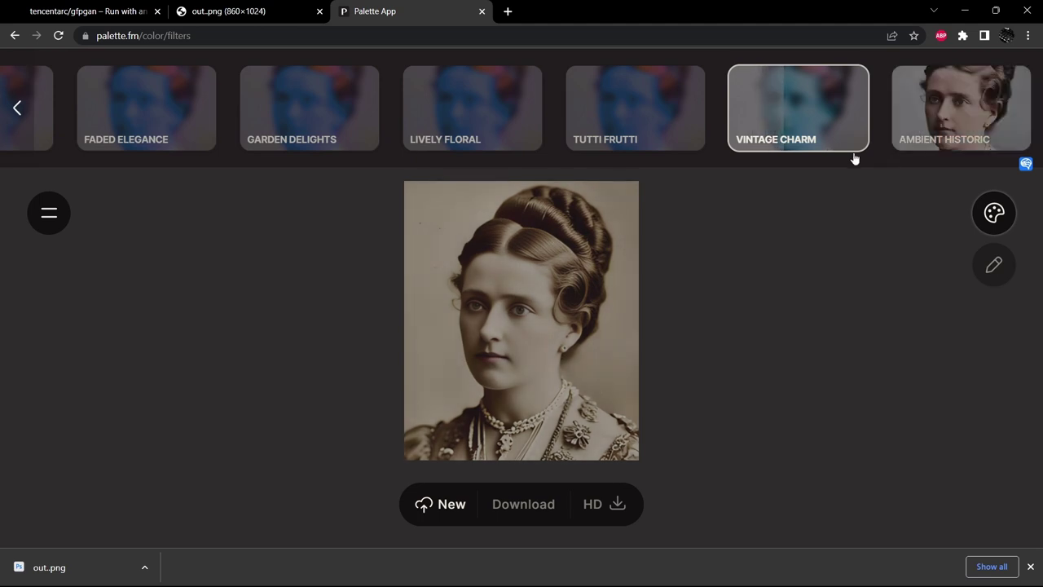
click(929, 139)
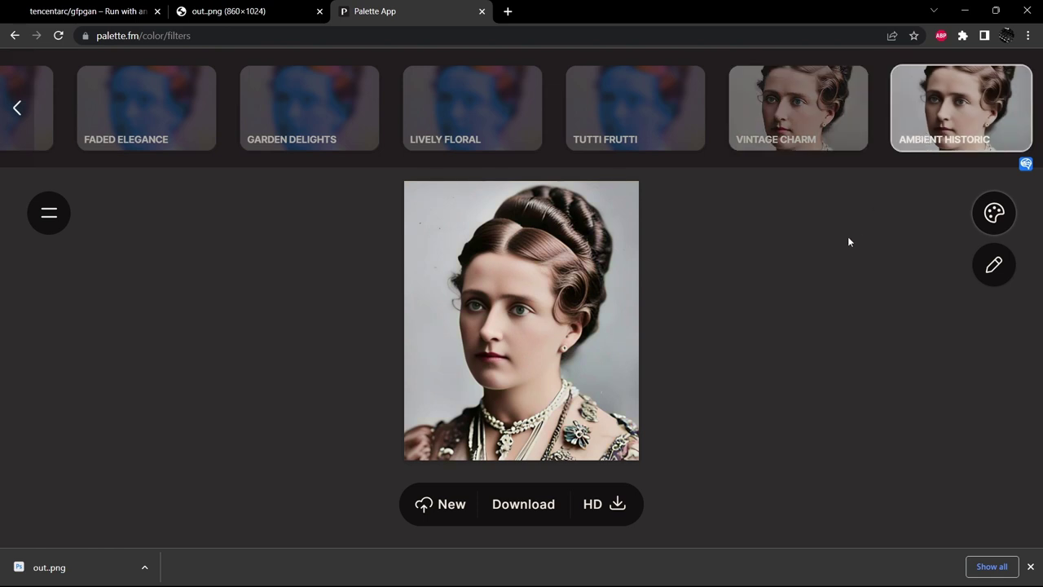
click(827, 138)
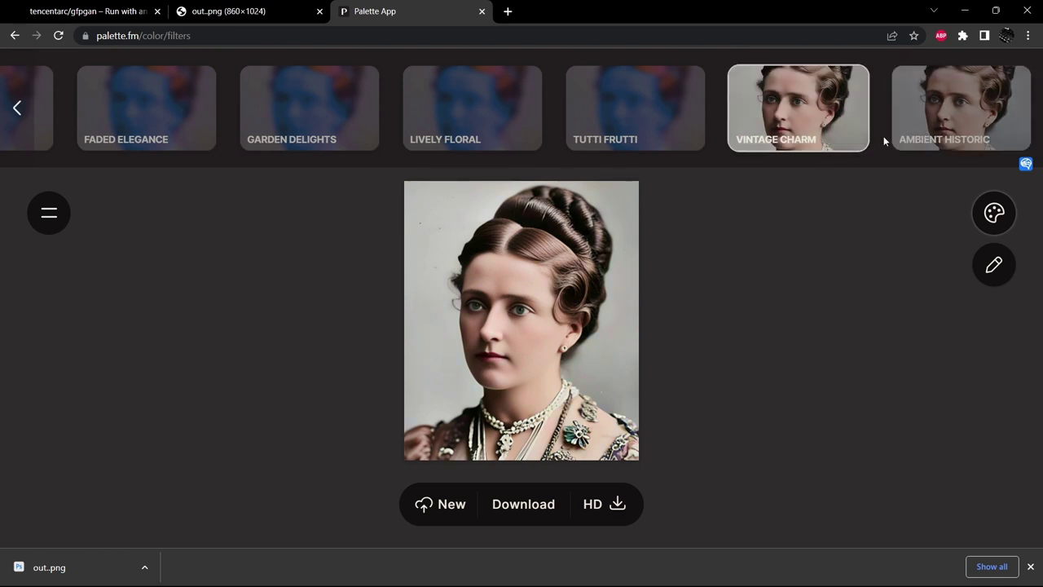
click(930, 122)
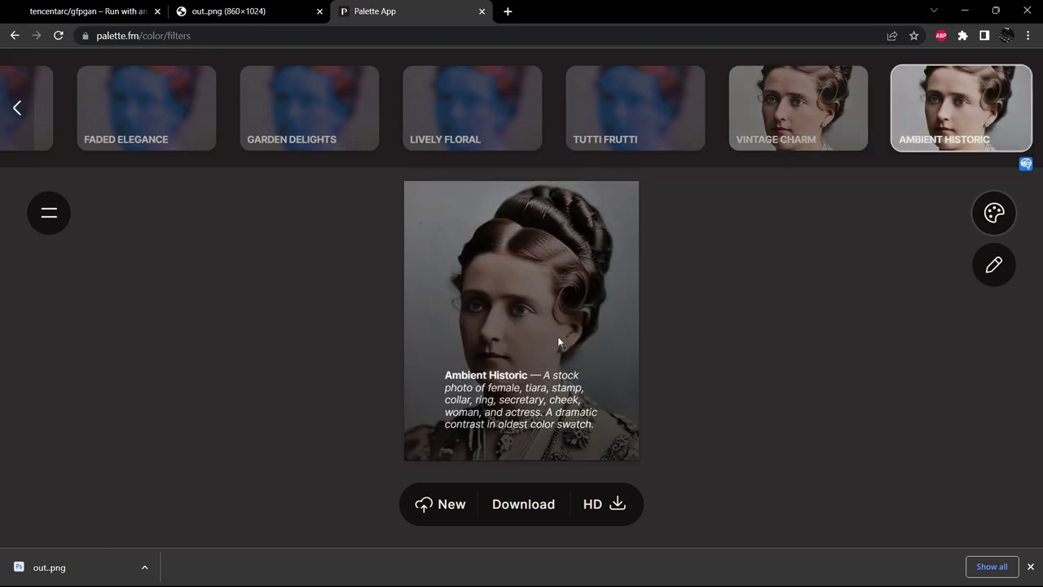
click(830, 145)
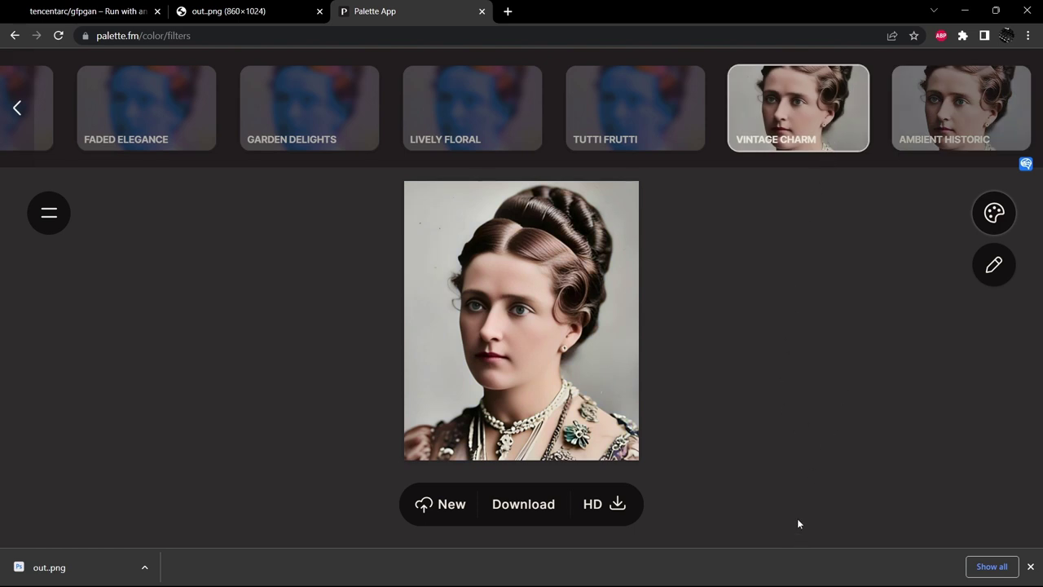
- Return to the start of the filter list and switch the portrait to Base Palette for comparison
click(29, 124)
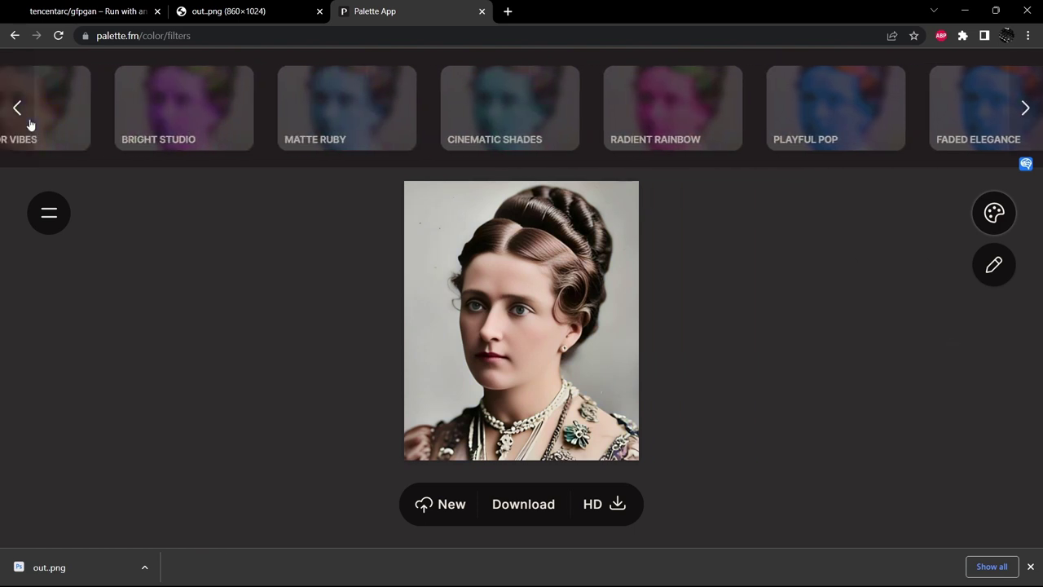
click(24, 118)
click(16, 114)
click(13, 111)
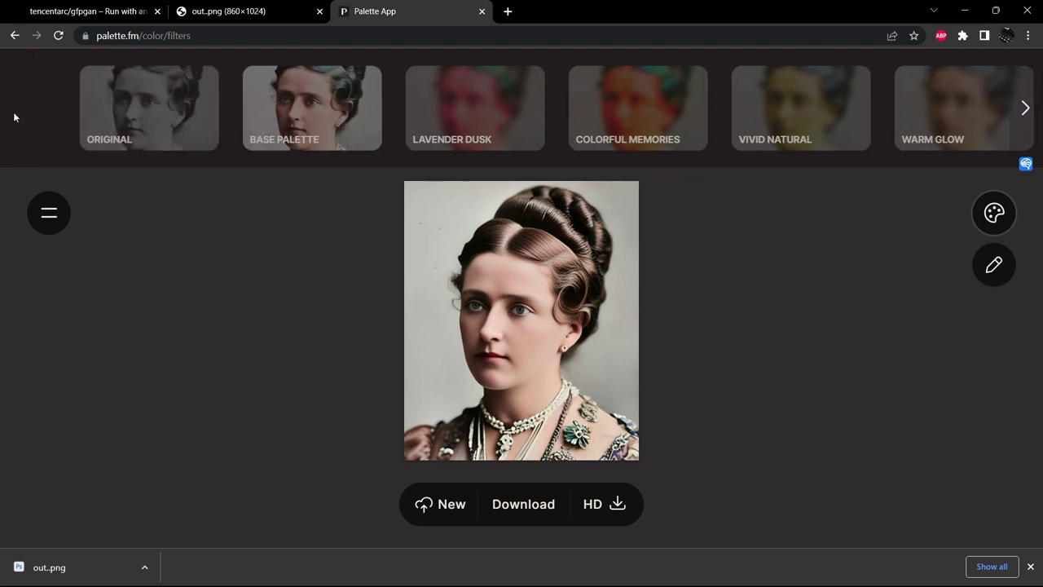
click(251, 97)
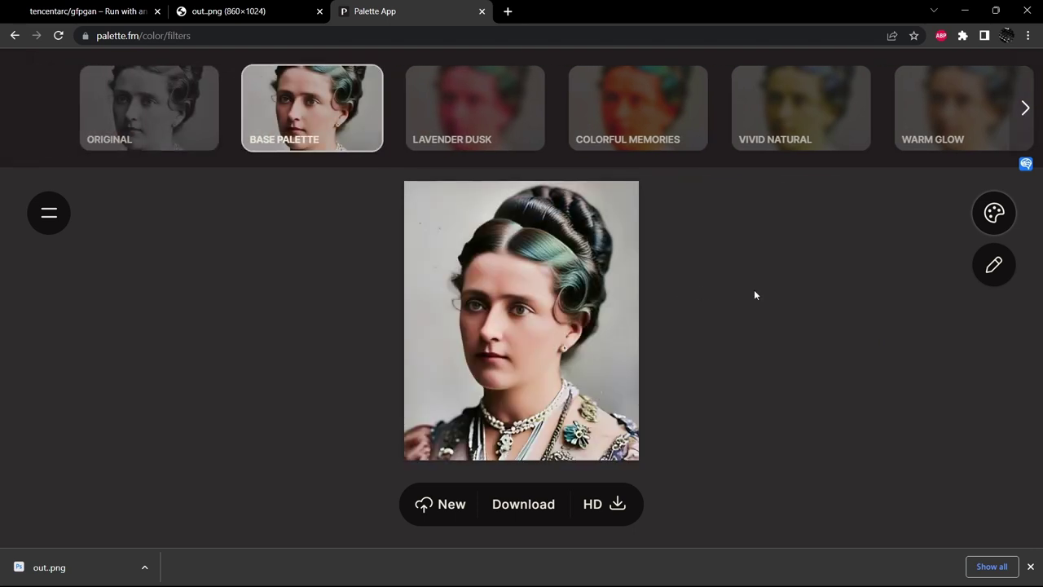
- Apply the Vintage Charm filter at the end of the list and download the colorized portrait at standard resolution
click(1026, 107)
click(1027, 105)
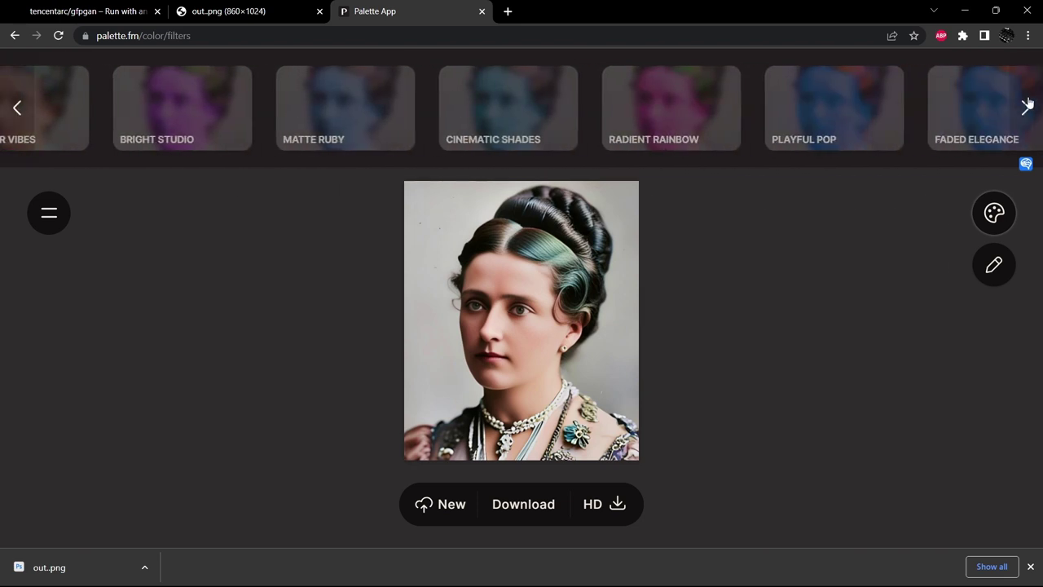
click(1027, 105)
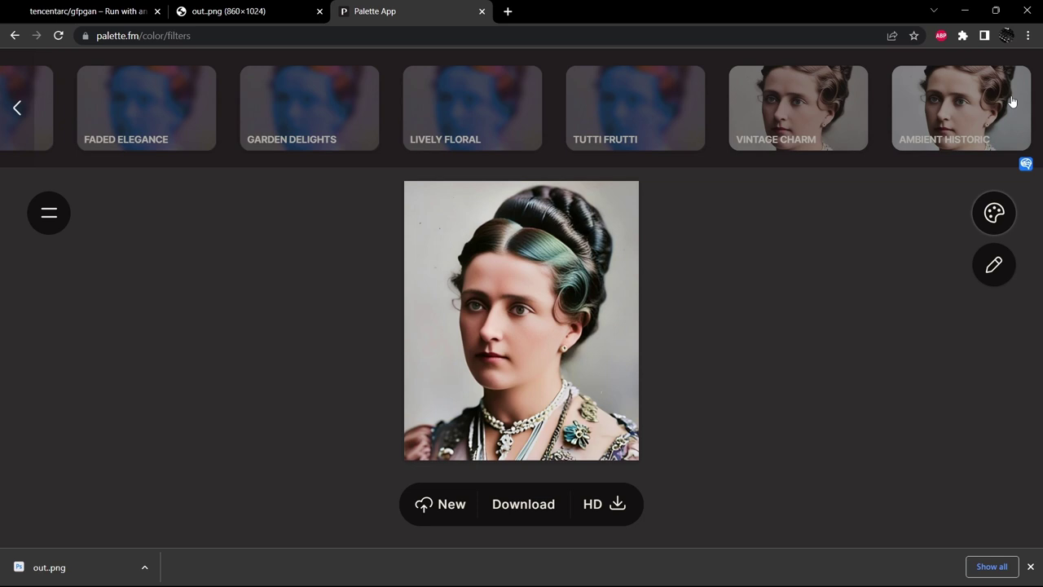
click(827, 130)
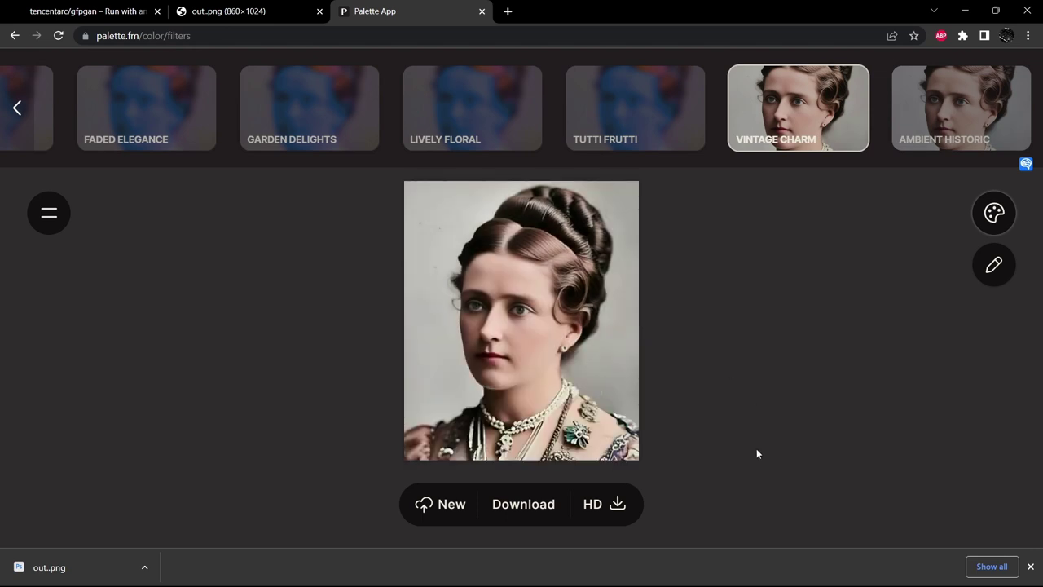
click(531, 508)
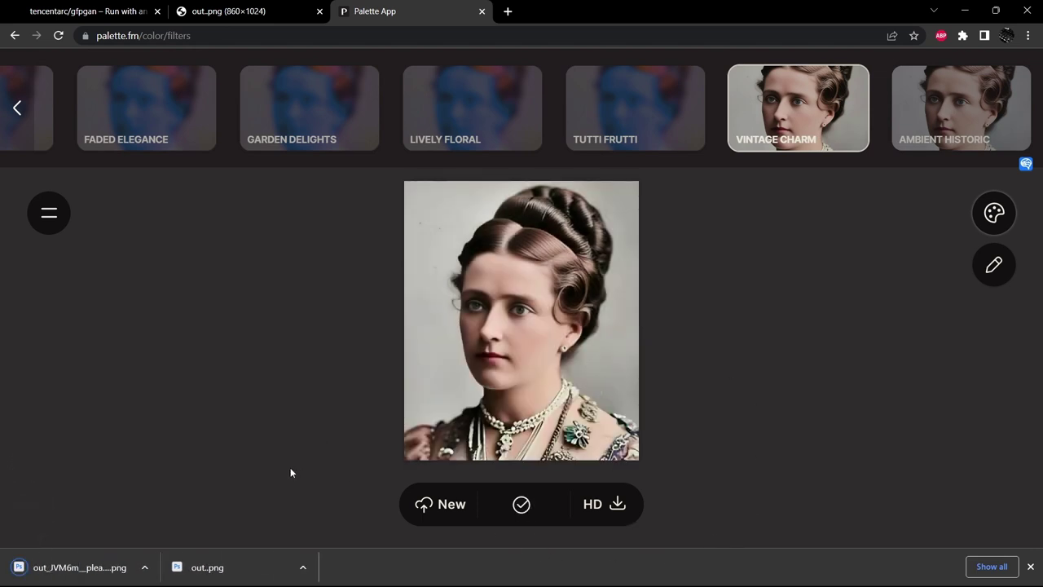
- Open the downloaded out..png and the colorized Palette PNG in Photoshop, and bring the sepia out..png to the front
click(207, 566)
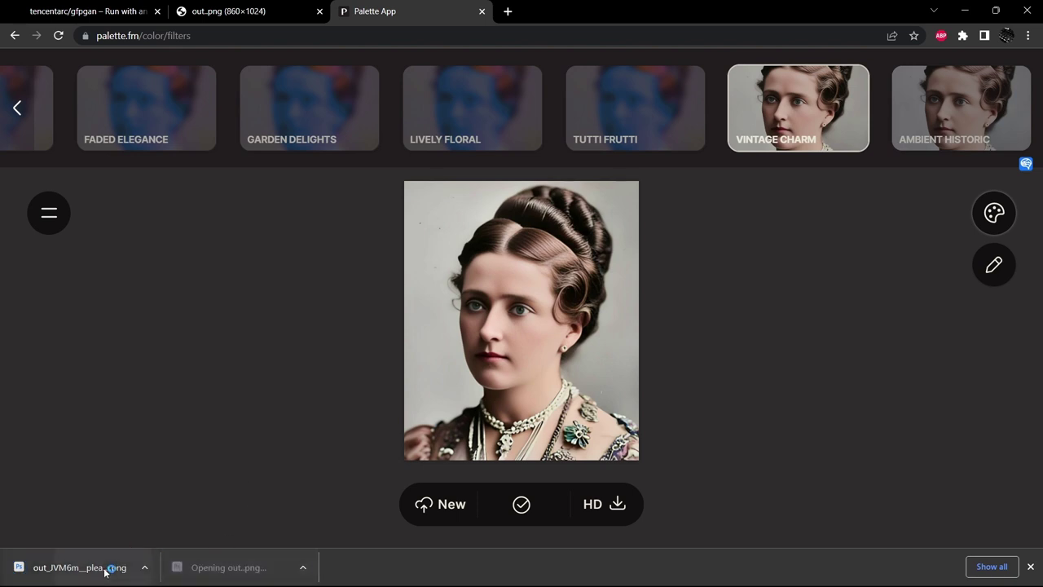
click(105, 568)
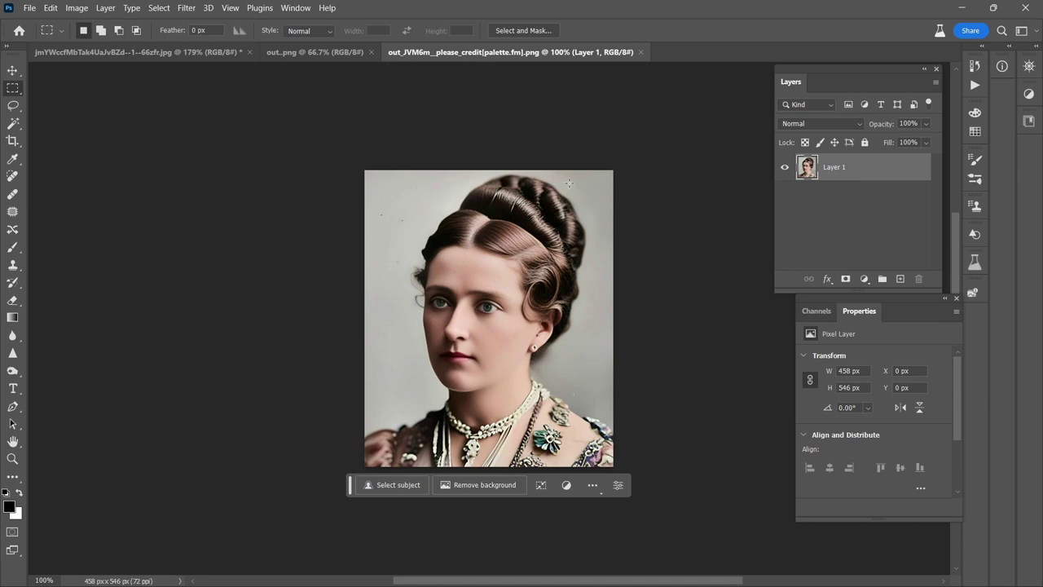
click(326, 52)
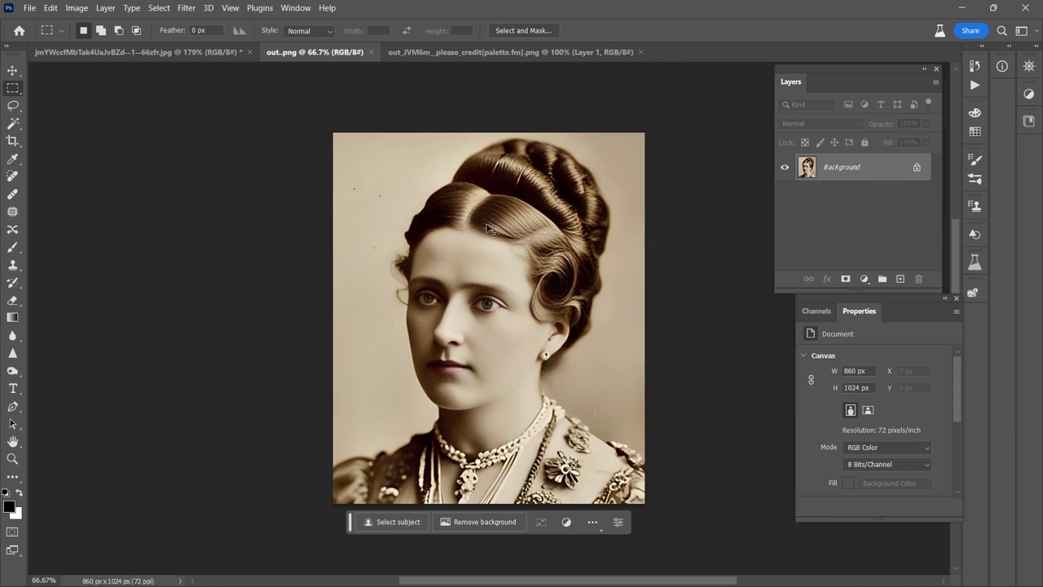
- Inspect the sepia out..png and then the colorized Palette PNG up close, checking the facial detail around the eyes
scroll(485, 225, up, 2)
click(506, 53)
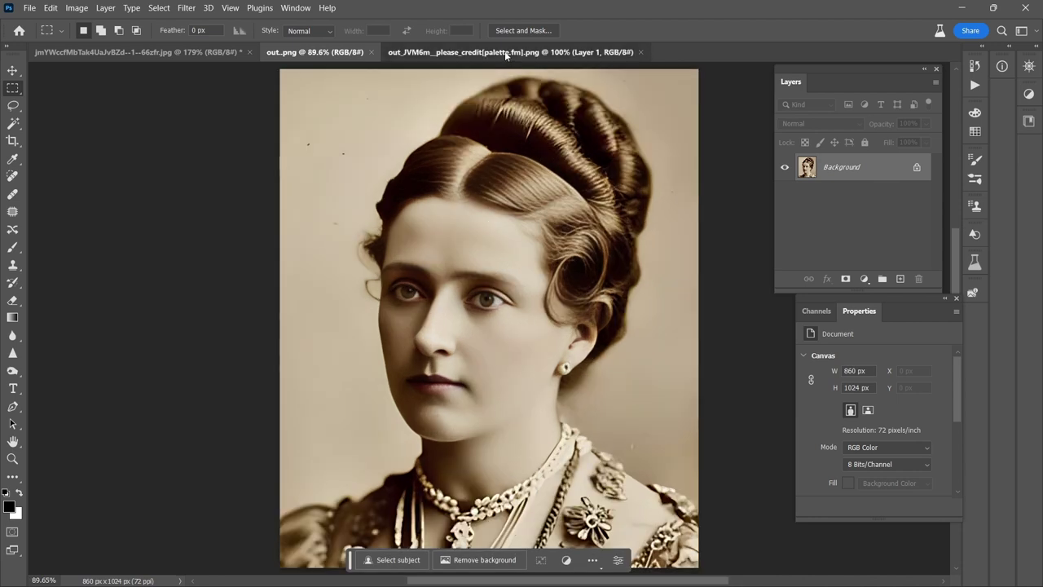
scroll(452, 327, up, 8)
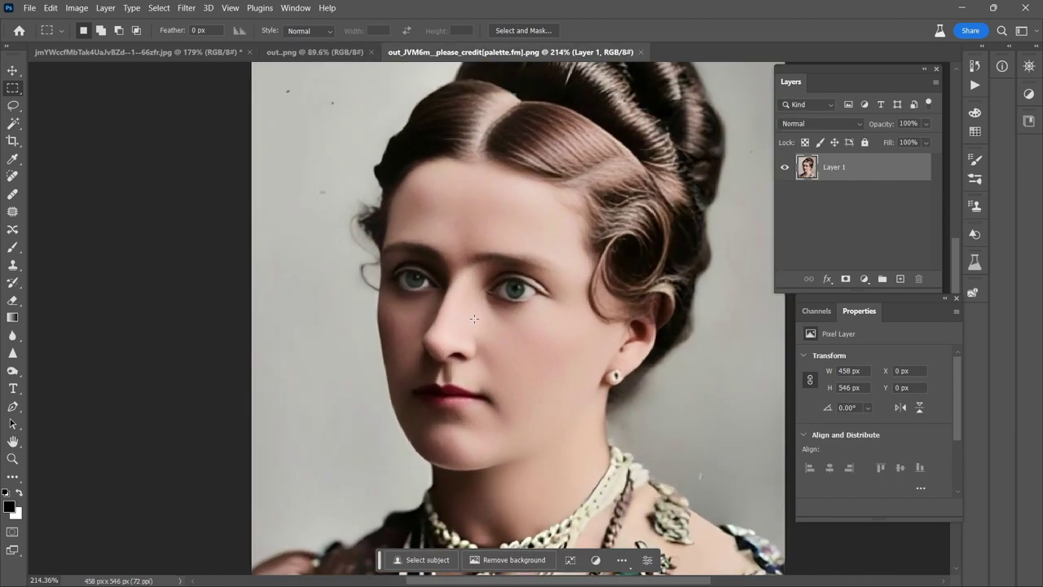
scroll(486, 301, up, 1)
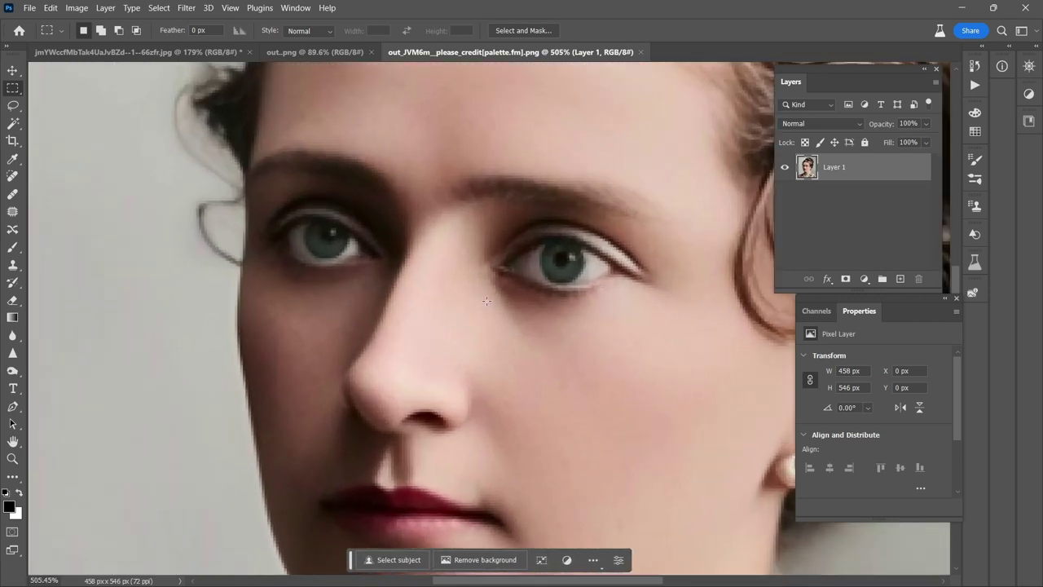
scroll(486, 301, down, 5)
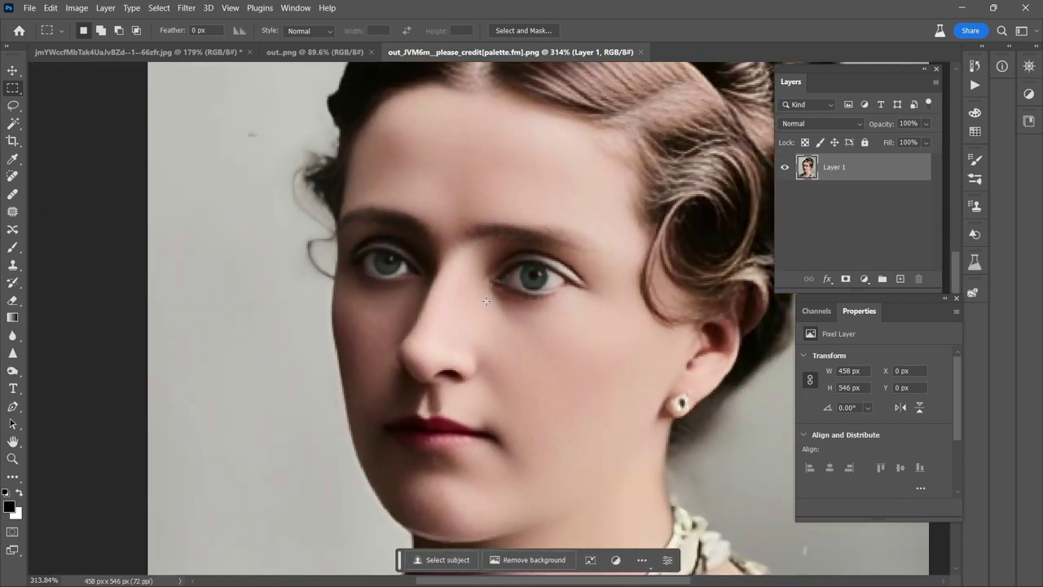
scroll(485, 301, down, 6)
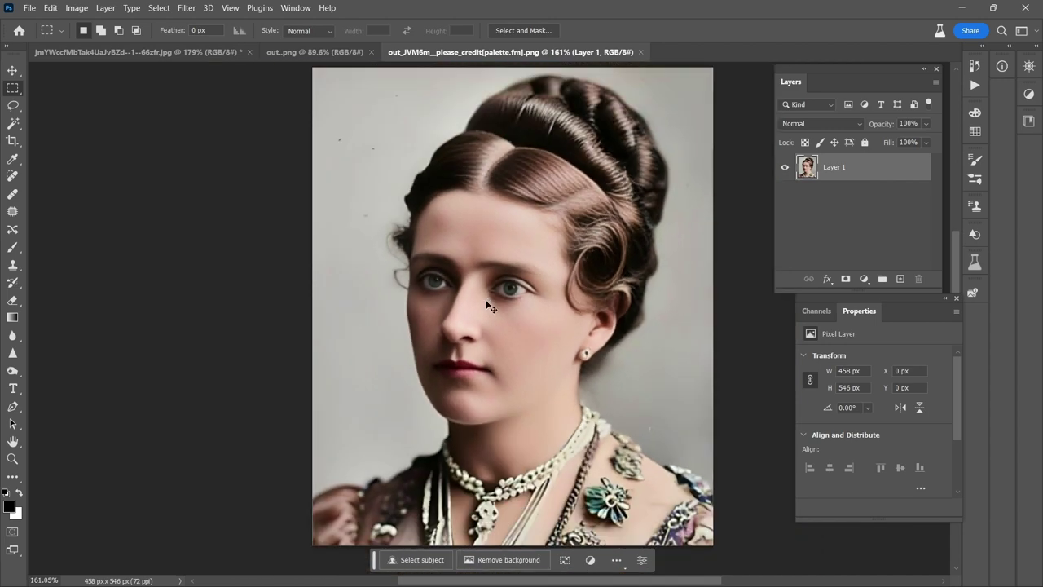
- Copy the entire colorized Palette portrait into out..png as a new layer and scale it to cover the full 860 x 1024 px canvas
key(ctrl+a)
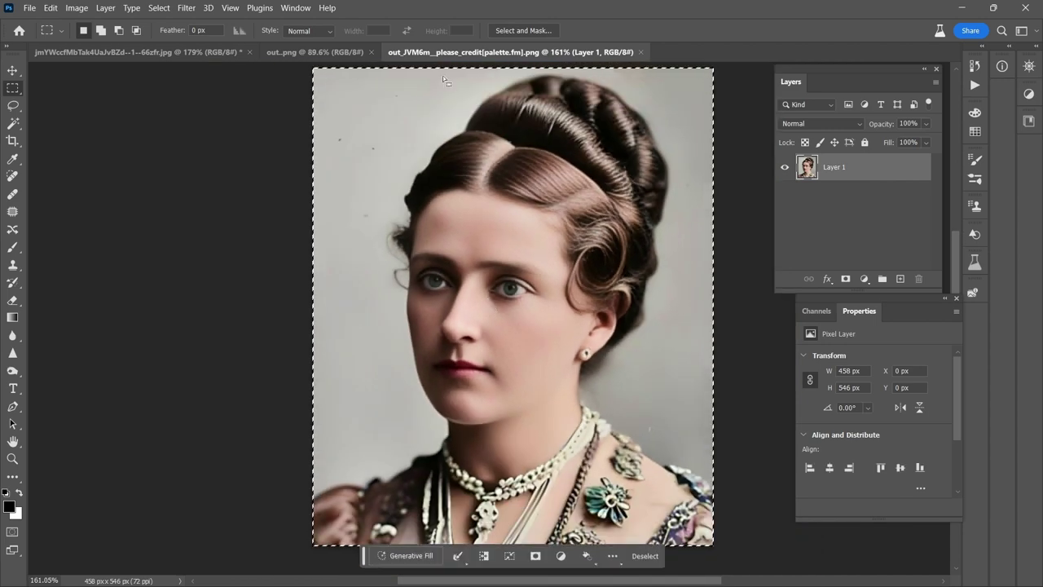
click(328, 51)
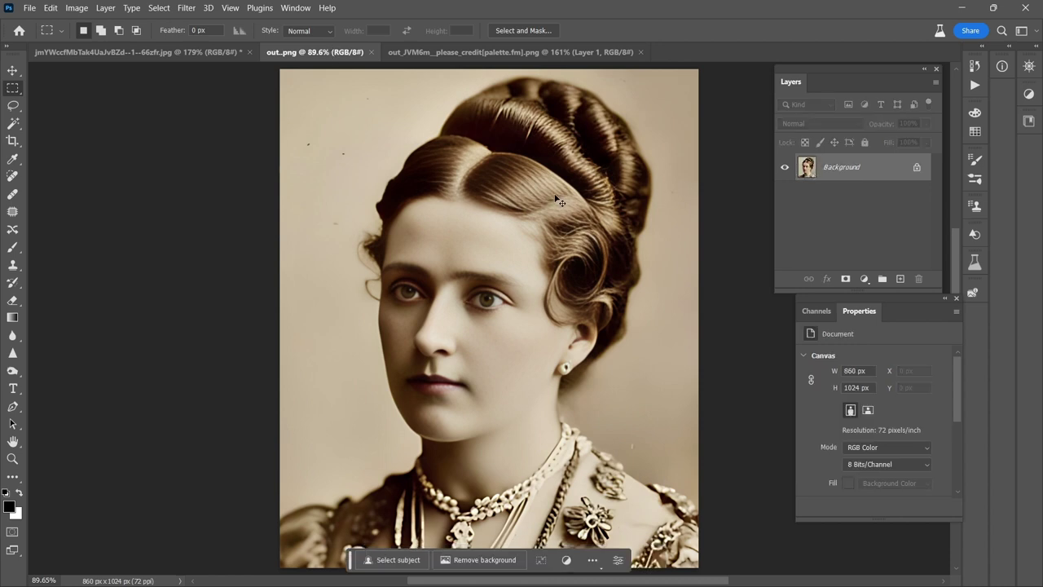
key(ctrl+v)
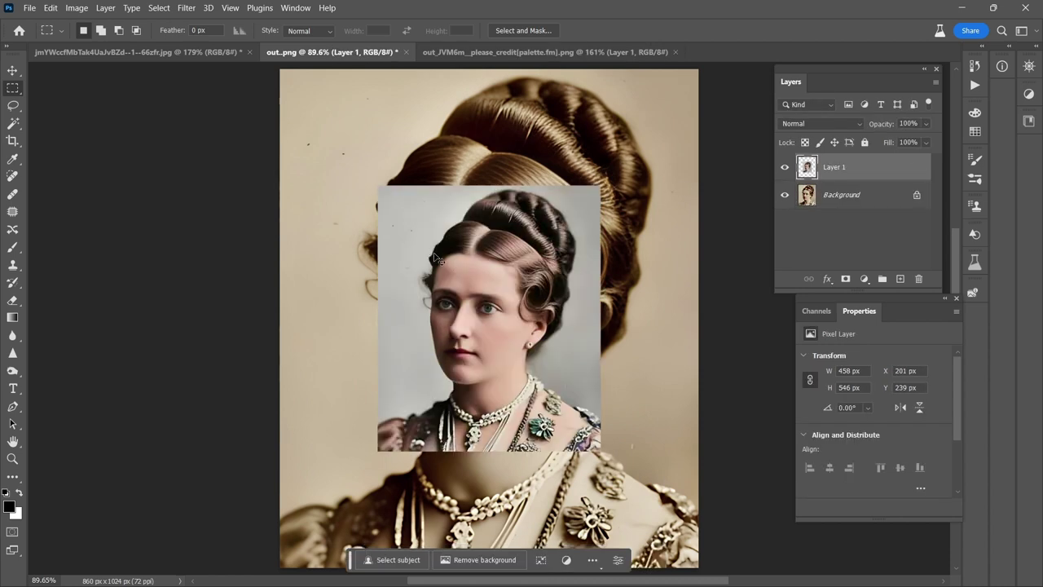
key(ctrl+t)
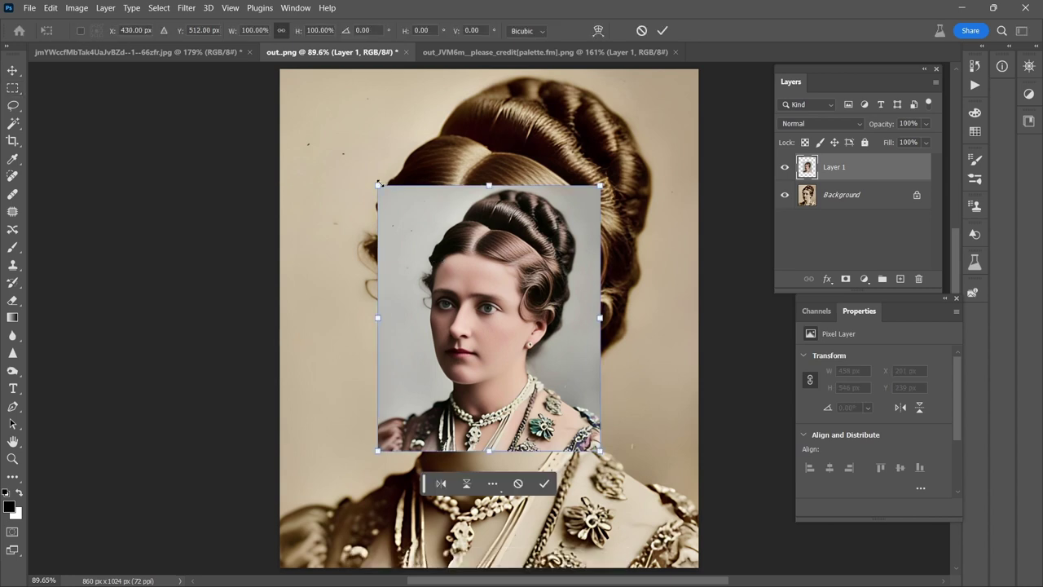
drag(376, 185, 279, 68)
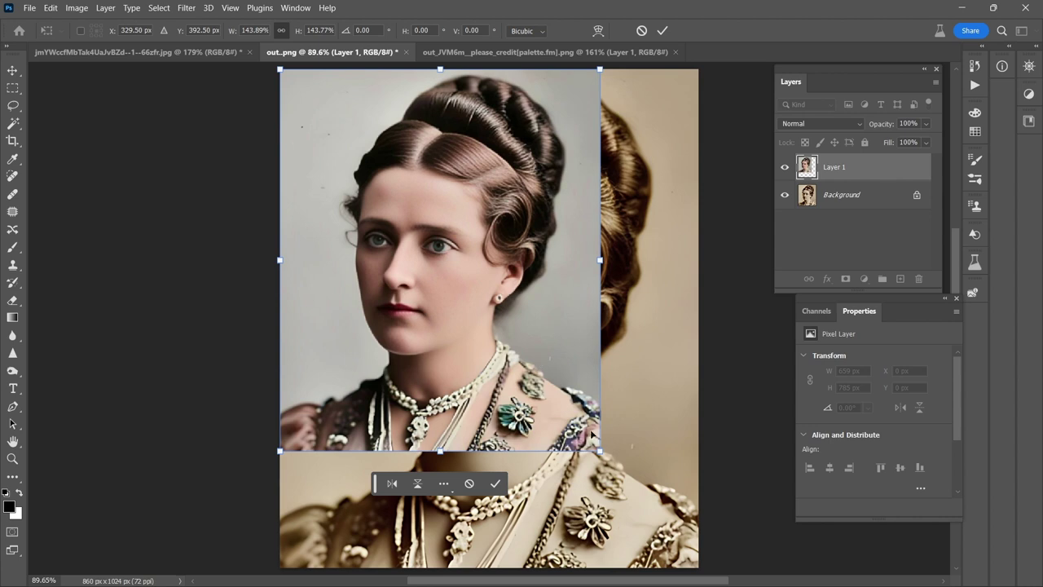
drag(600, 451, 697, 566)
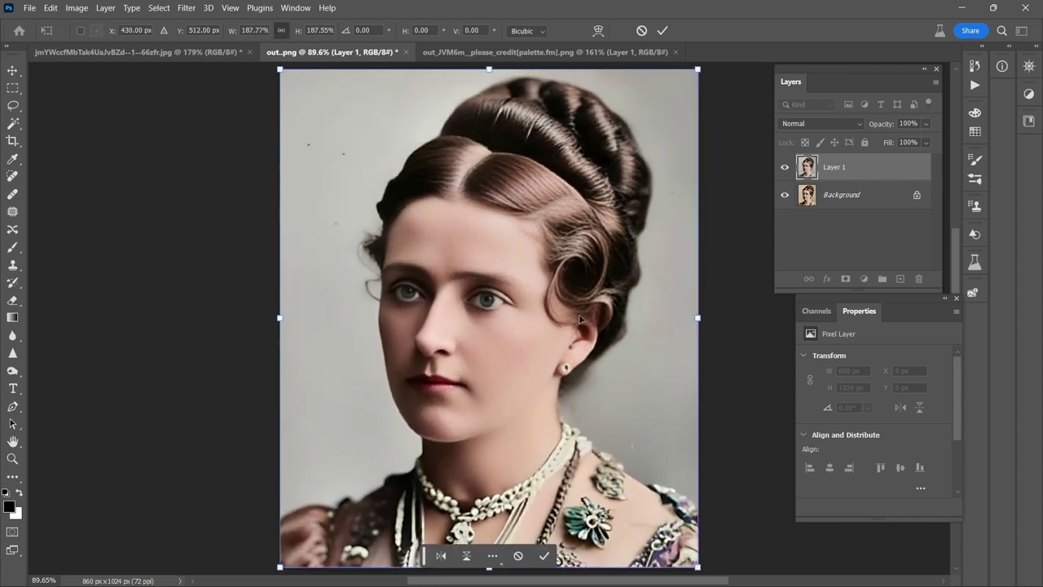
- Set the pasted colorized layer's blend mode to Color and commit its transform
click(806, 126)
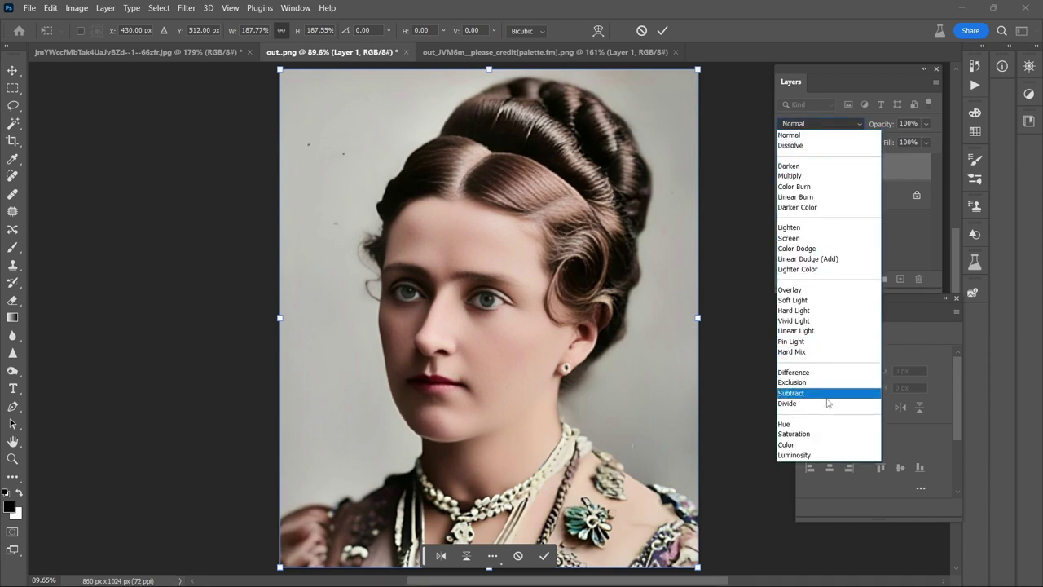
click(817, 445)
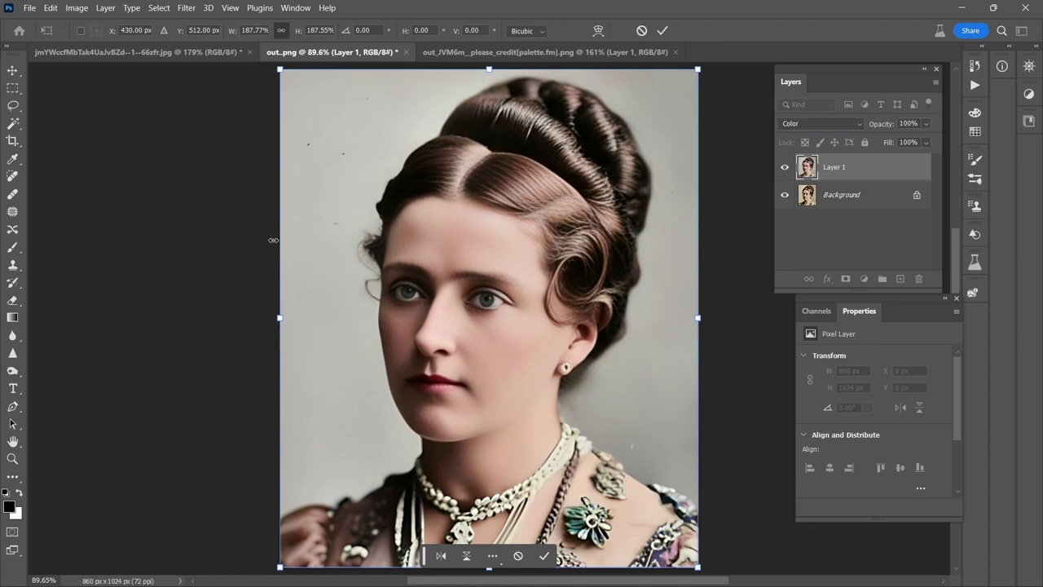
click(661, 31)
- Toggle the color layer's visibility off and on to compare the sepia and colorized face up close
scroll(466, 302, up, 5)
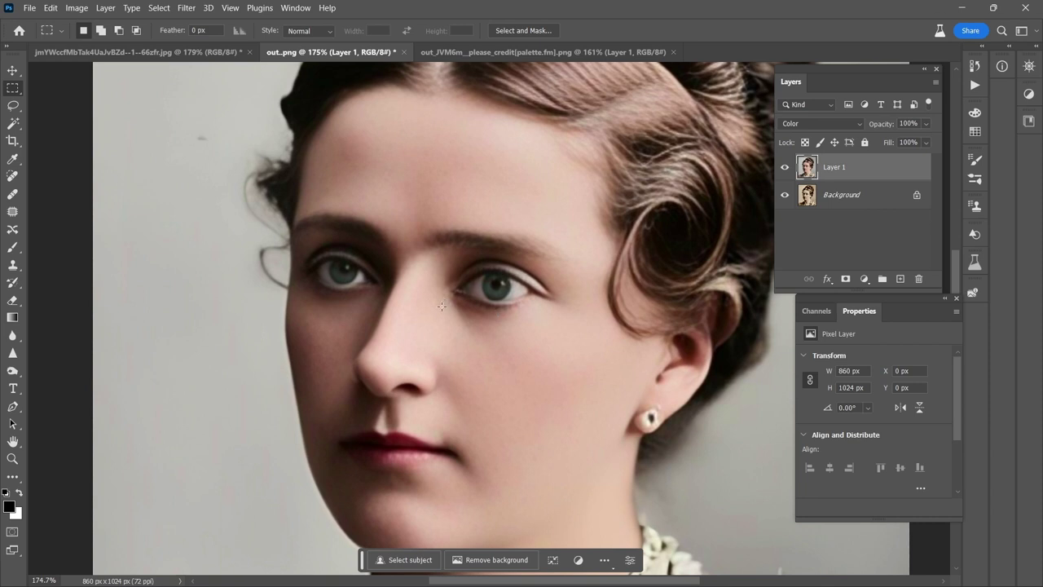
click(784, 167)
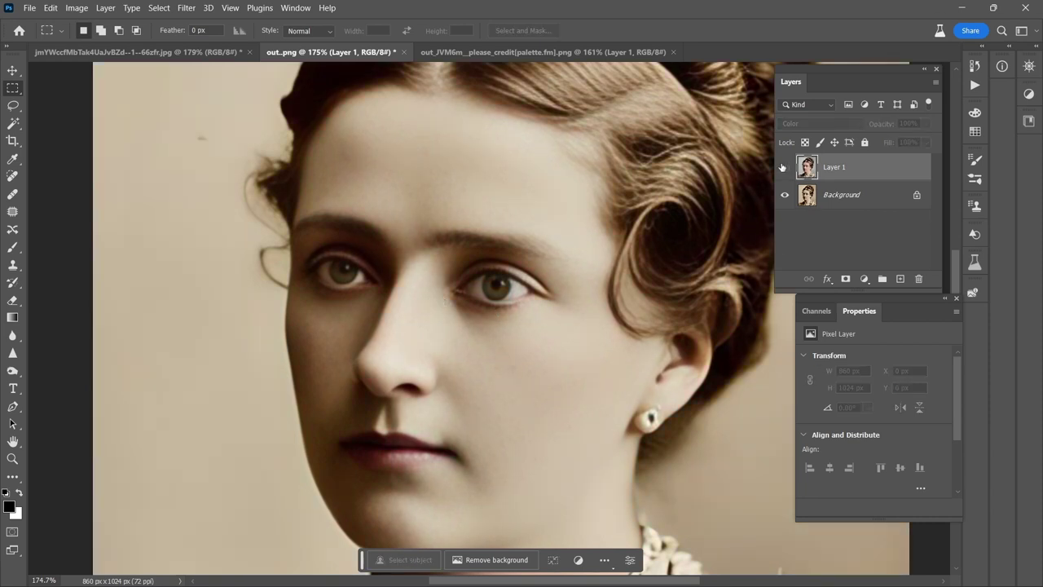
click(784, 167)
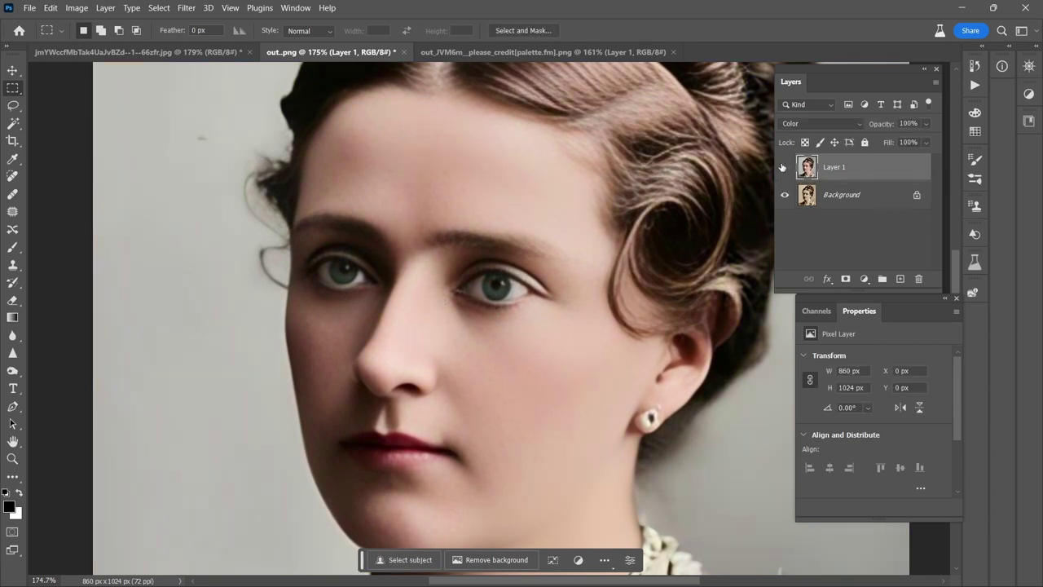
click(783, 168)
click(784, 167)
- Compare the eye detail in the low-resolution Palette PNG with the blended out..png at high magnification
click(543, 52)
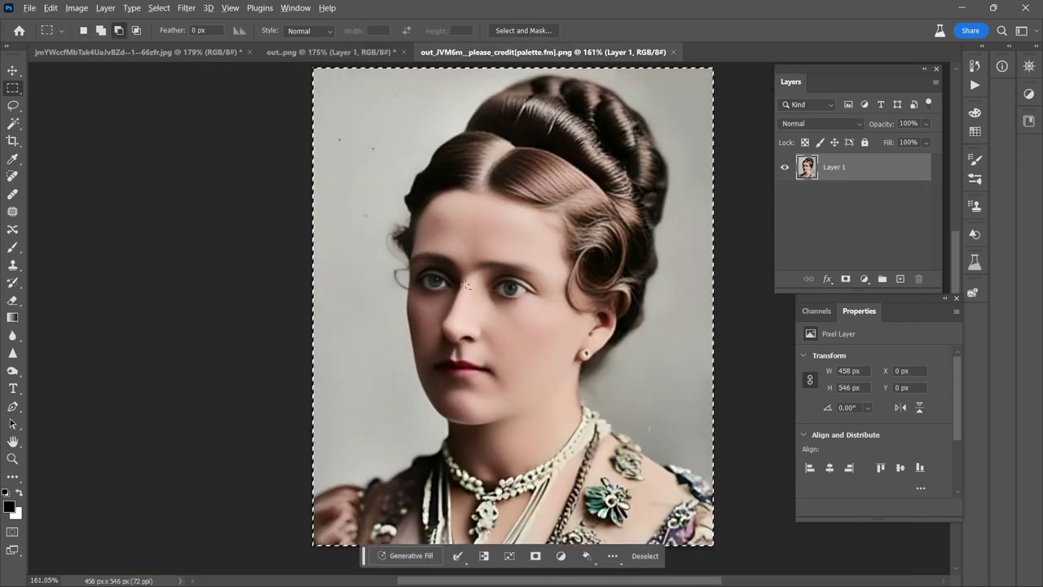
scroll(467, 284, up, 6)
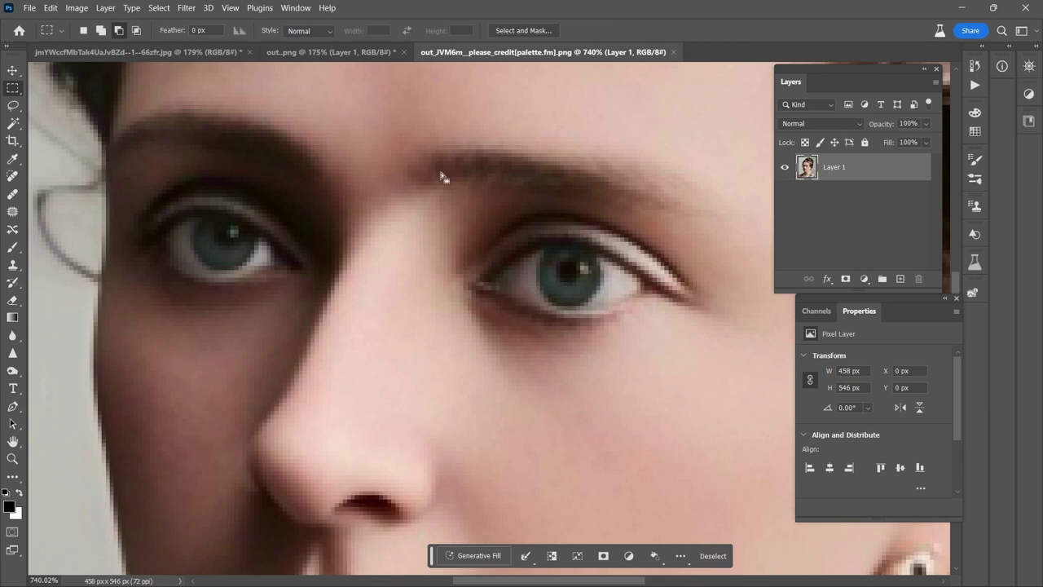
click(371, 52)
scroll(465, 267, up, 1)
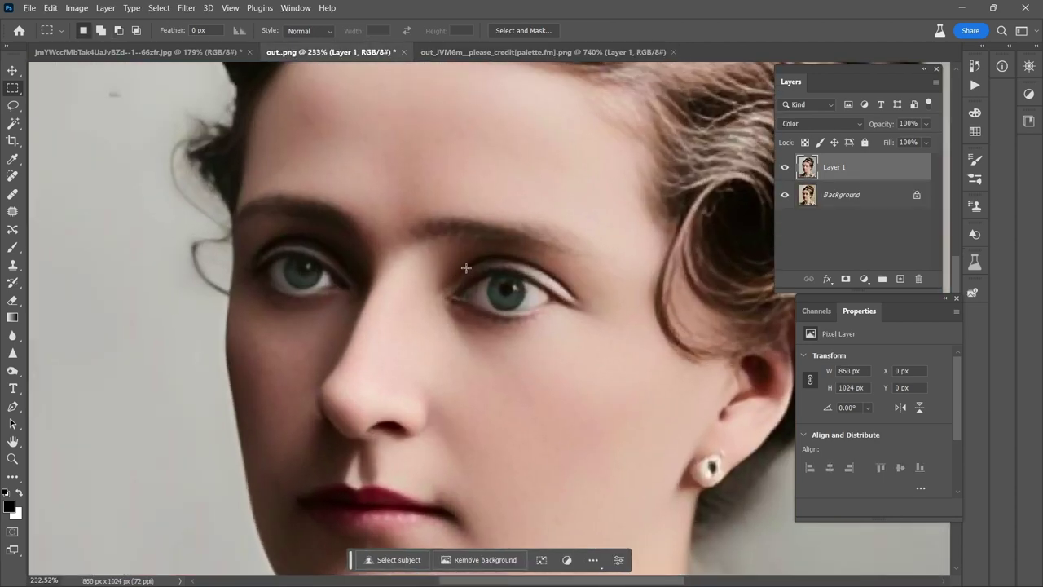
scroll(467, 267, up, 2)
- View the whole blended portrait in out..png with all tools and panels hidden
scroll(471, 266, down, 5)
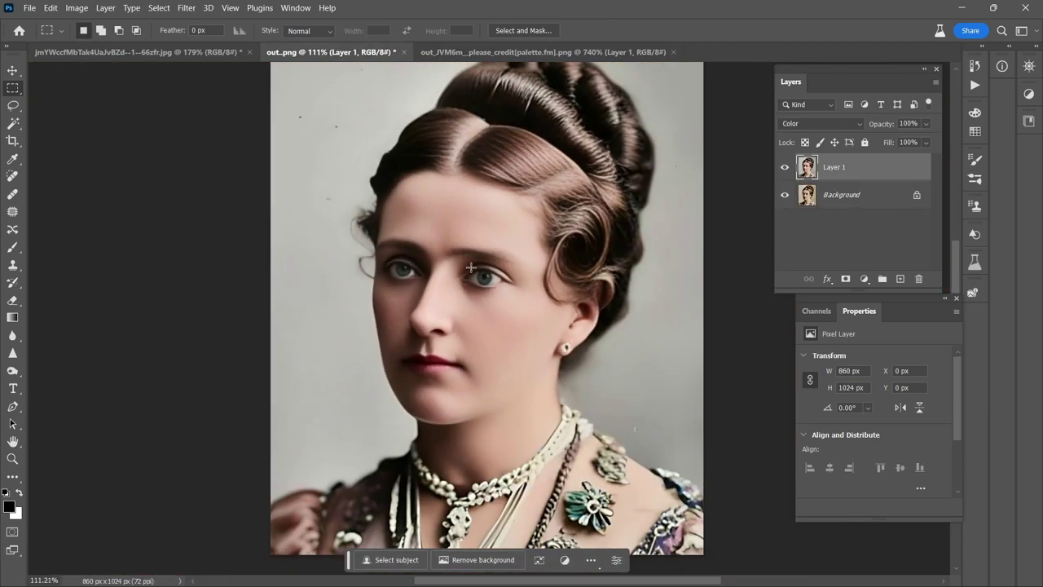
scroll(473, 263, up, 1)
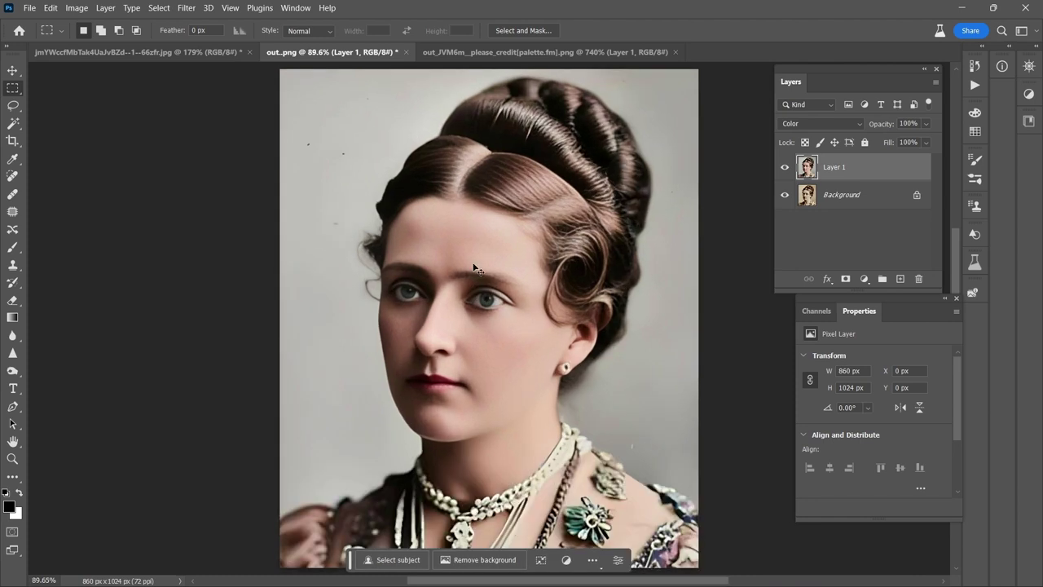
key(Tab)
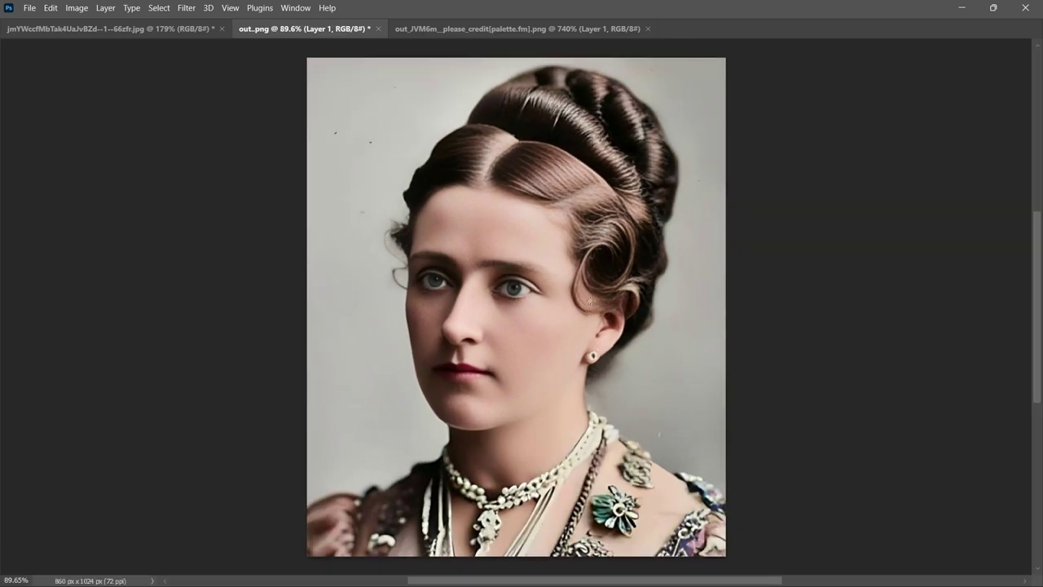